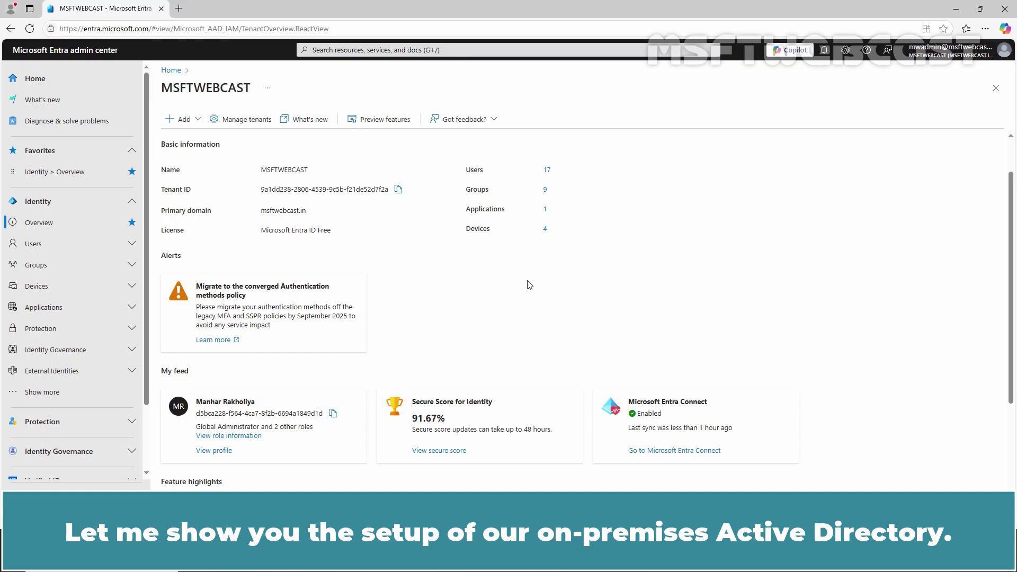
- Leave the Entra tenant overview for the Windows Server 2019 VM running Server Manager
left_click(318, 560)
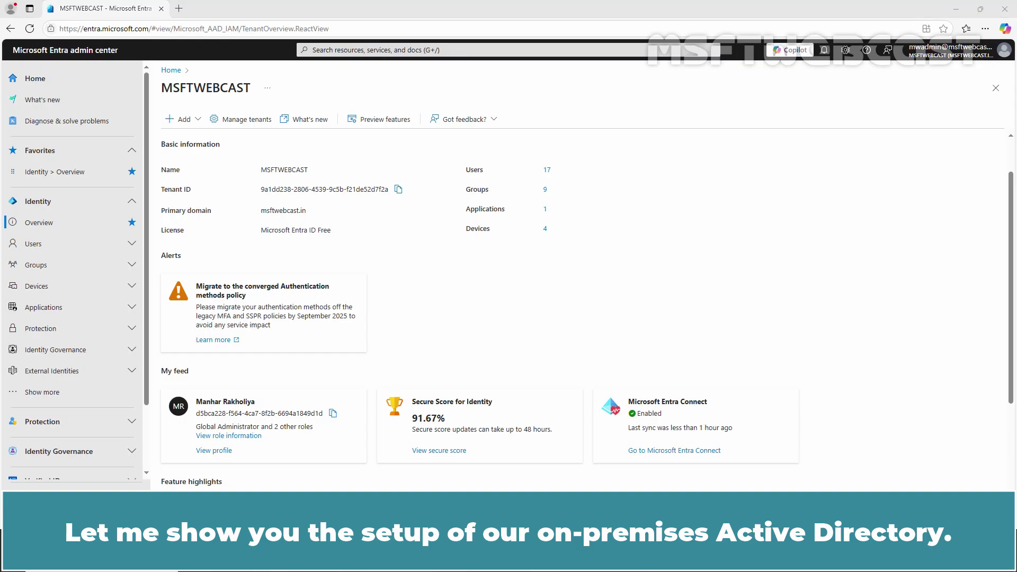
left_click(263, 471)
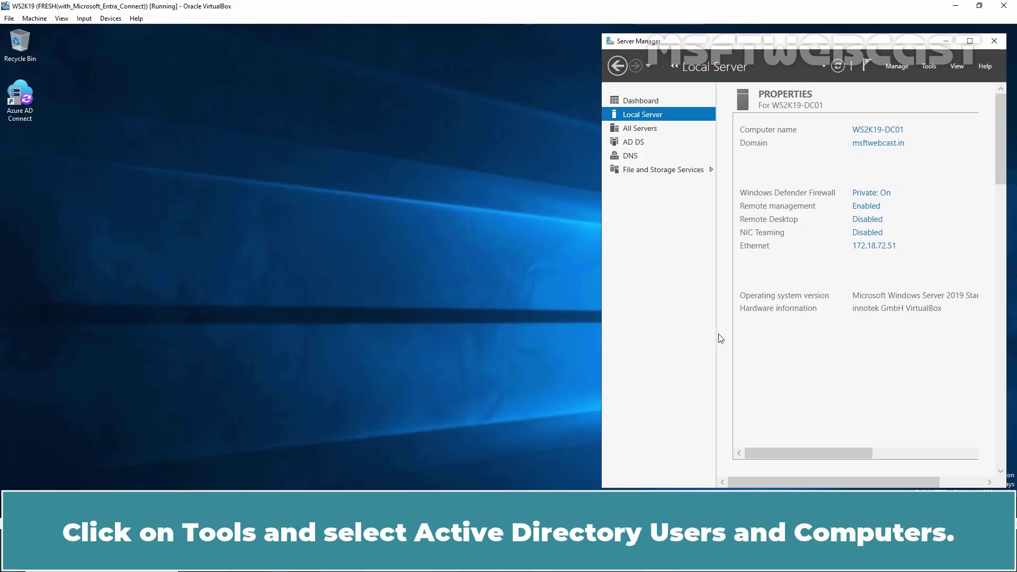
- In Active Directory Users and Computers, show WIN11-VM11 in the INDIA COMPUTERS OU
left_click(929, 67)
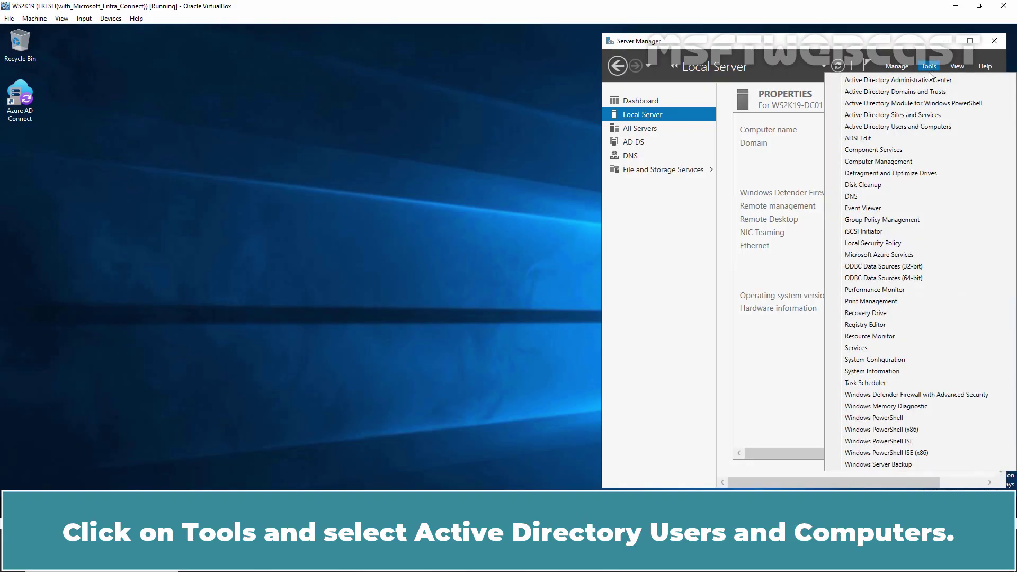
left_click(909, 127)
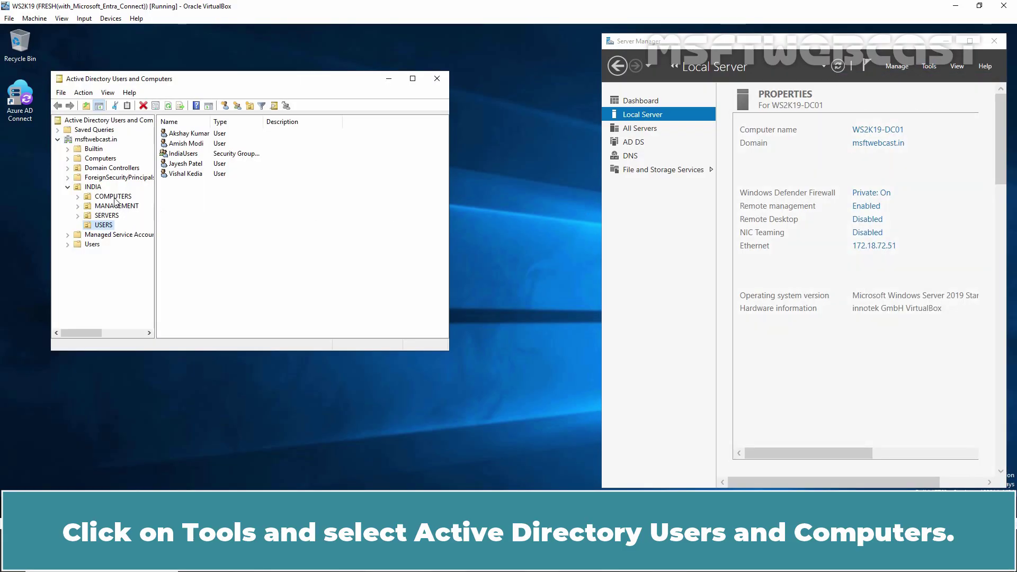
left_click(115, 197)
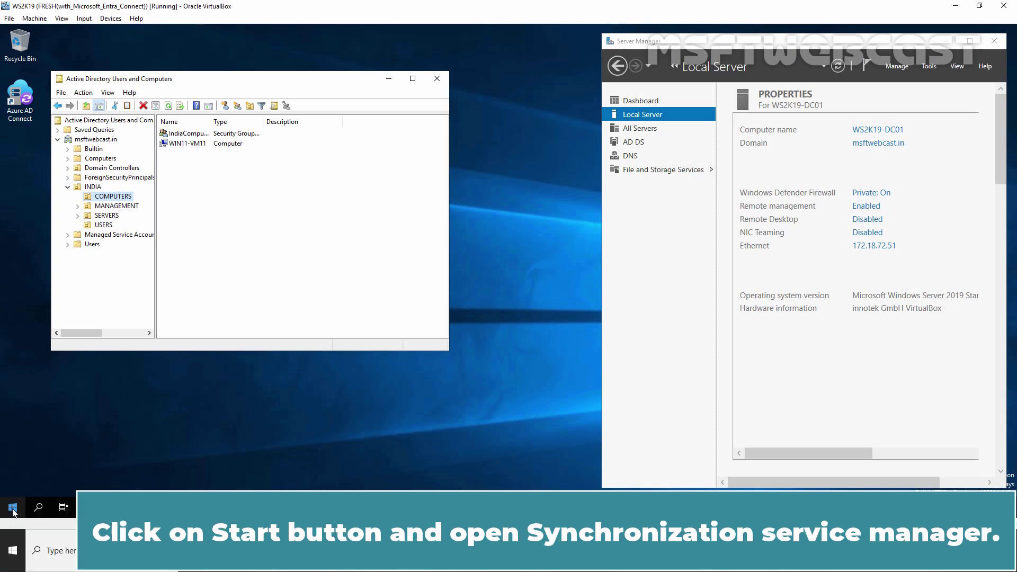
- Launch Synchronization Service Manager and open the msftwebcast.in connector's properties
left_click(13, 508)
left_click(101, 190)
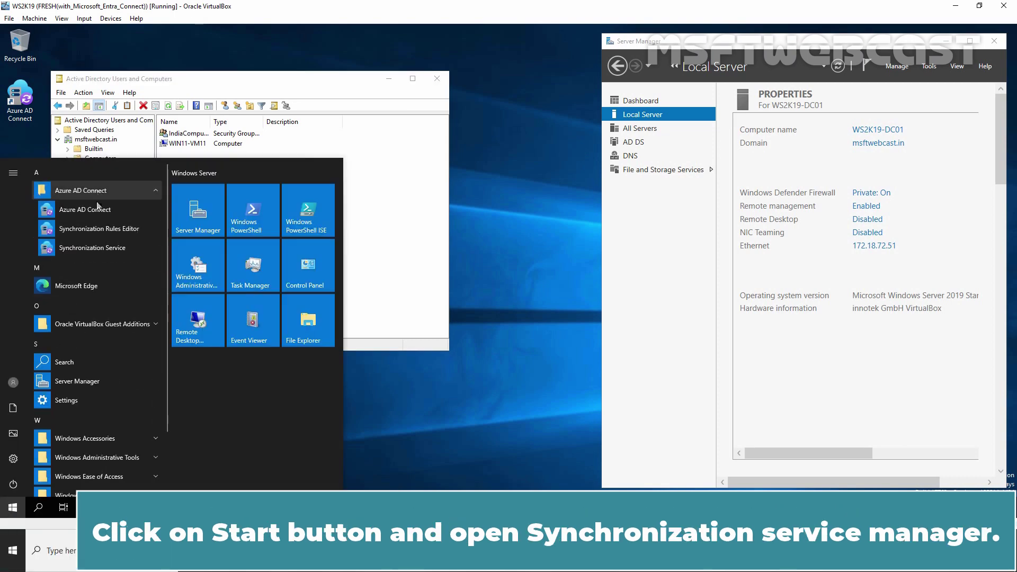
left_click(102, 245)
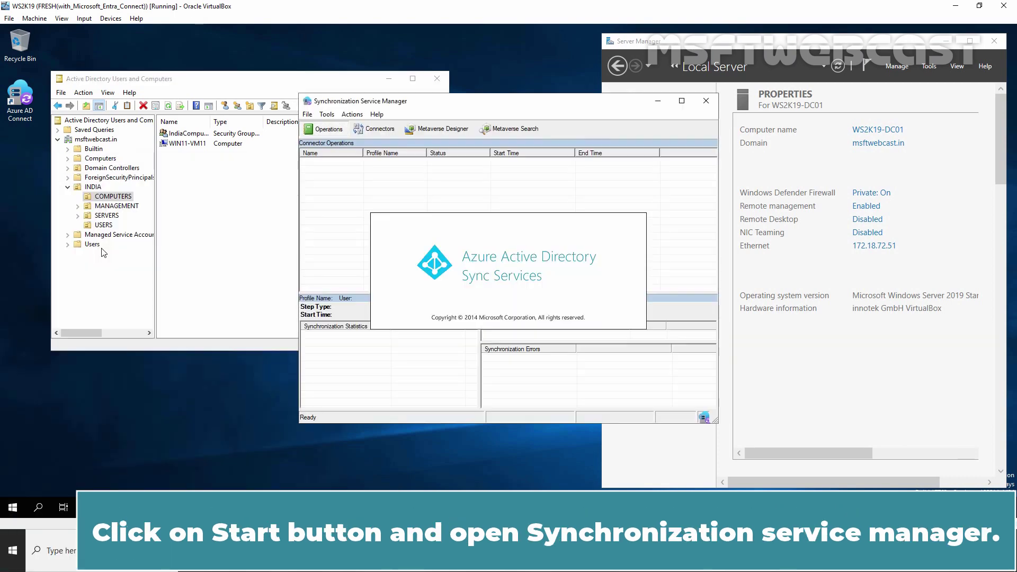
left_click(103, 253)
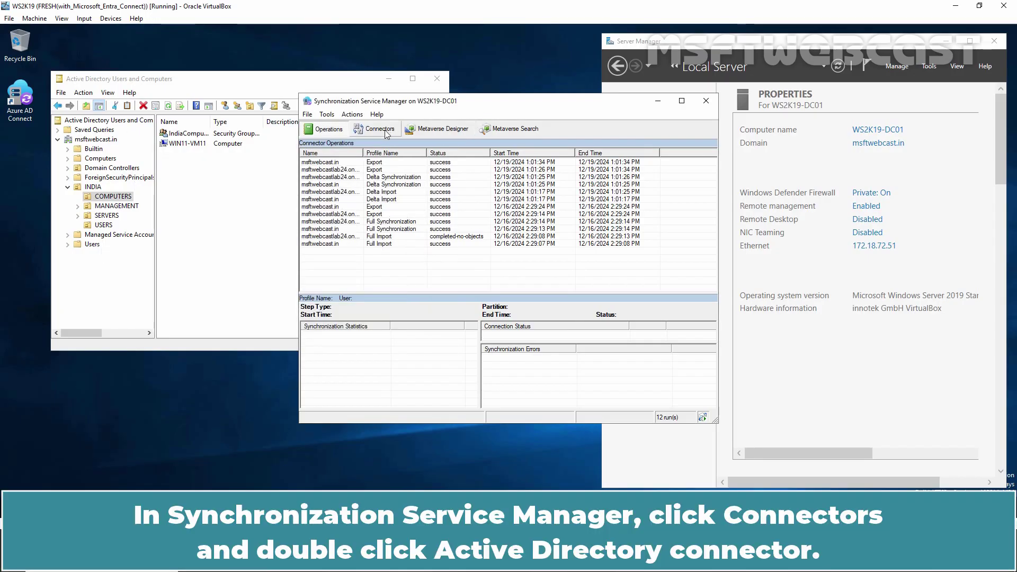
left_click(379, 129)
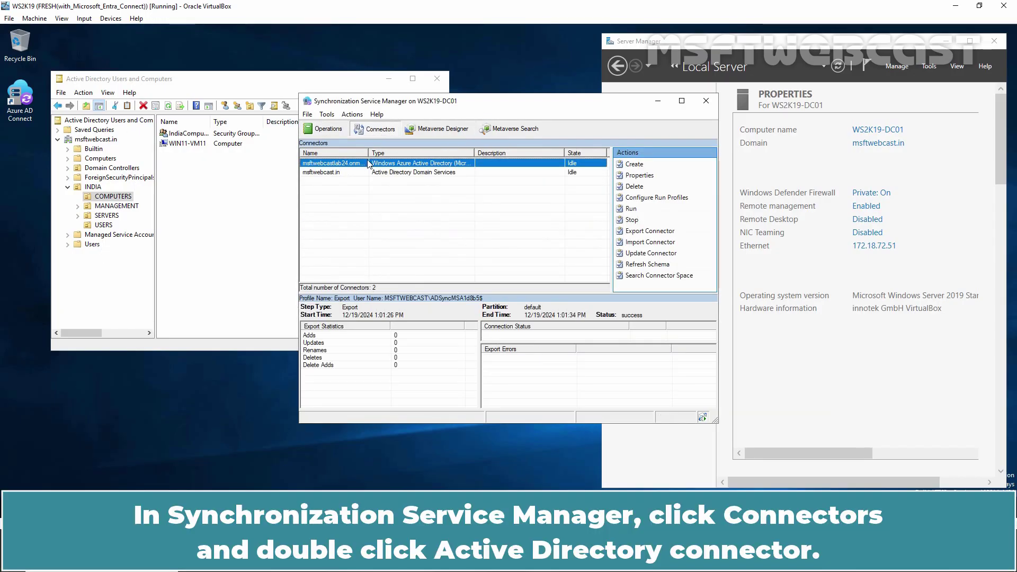
double_click(388, 172)
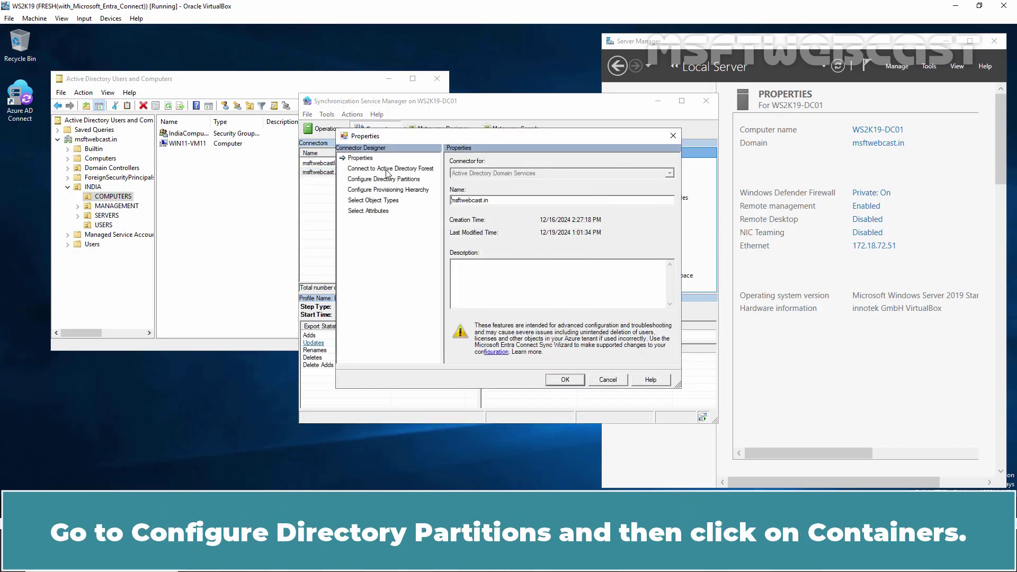
- Connect to the msftwebcast.in partition's containers as administrator with the domain password
left_click(387, 181)
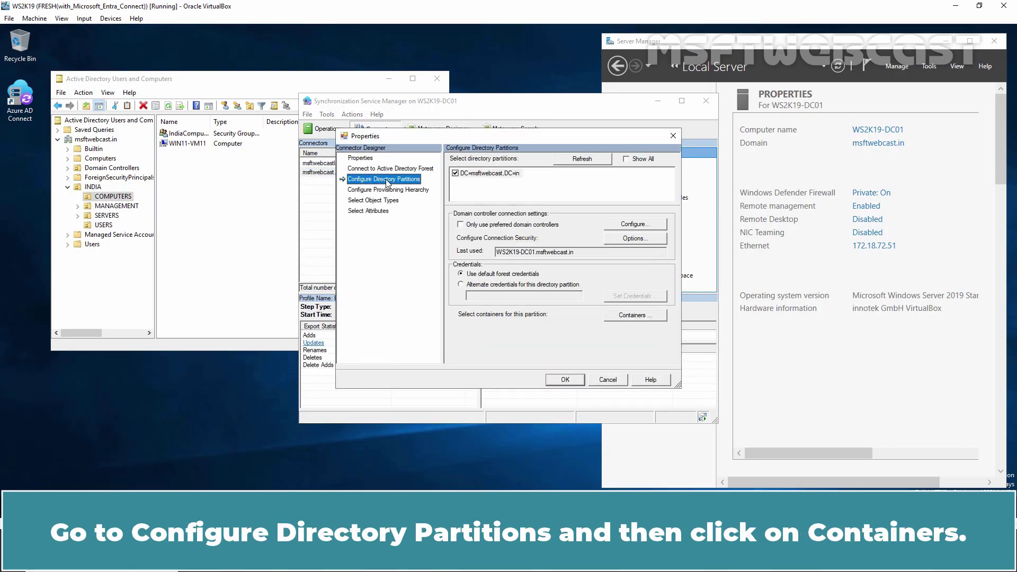
left_click(630, 315)
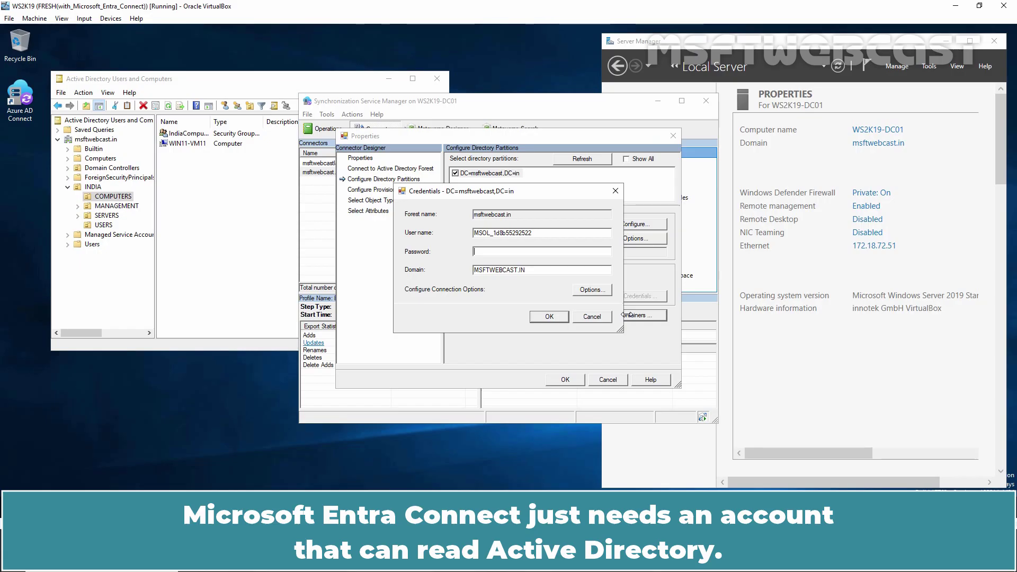
key("shift+Tab")
type("adm")
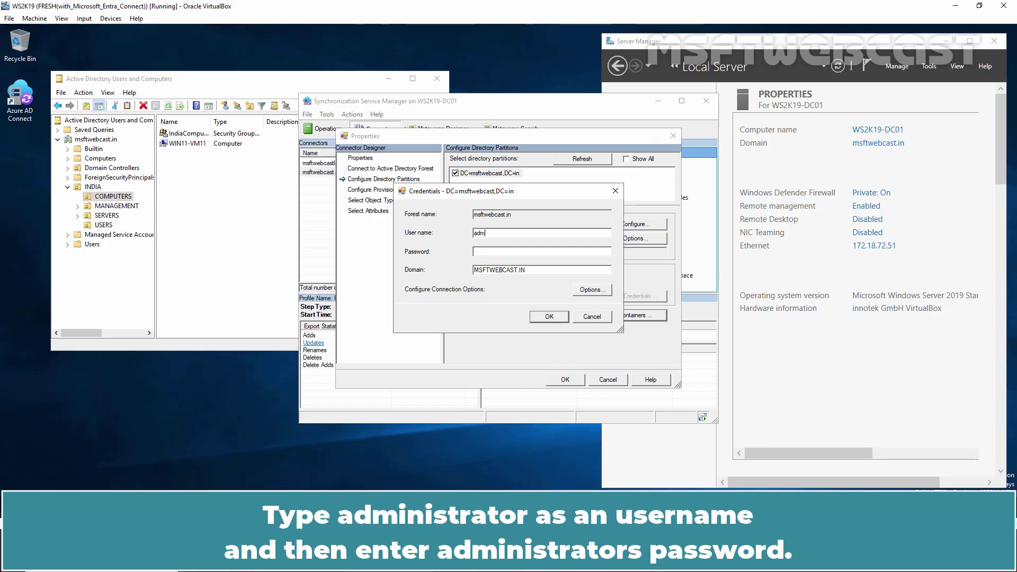
type("inistrator")
key("Tab")
type("*********")
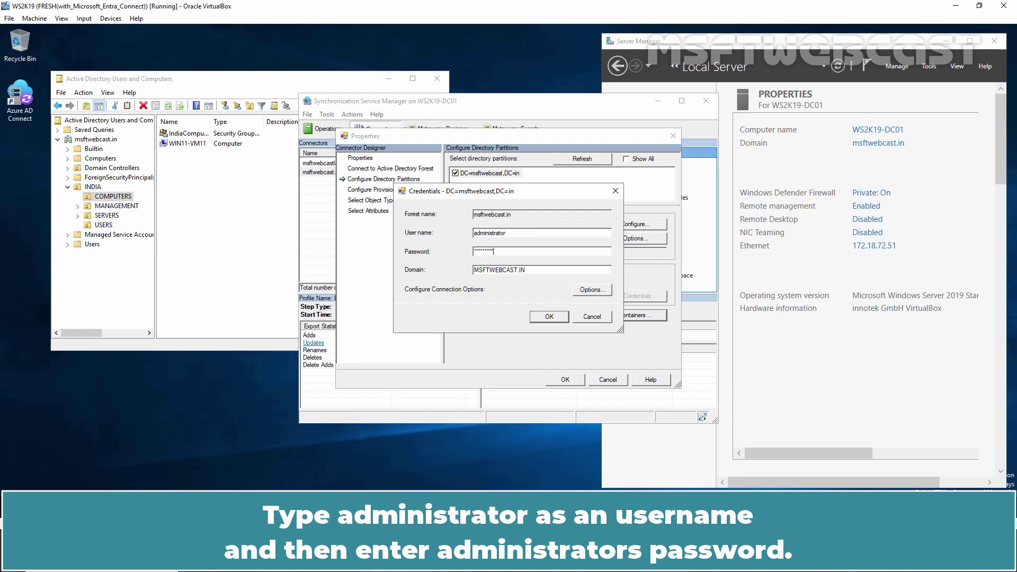
left_click(551, 316)
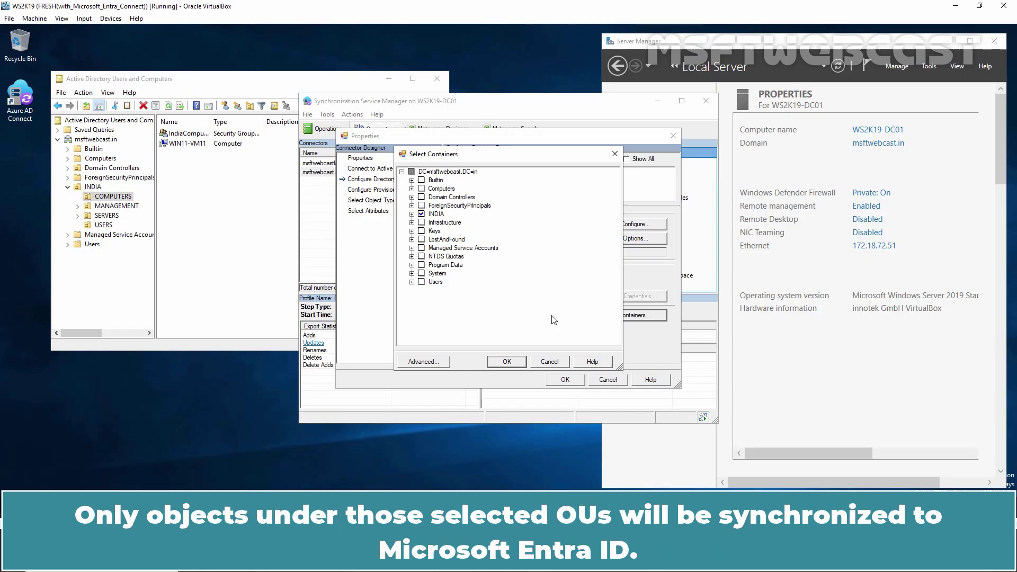
- Expand INDIA and COMPUTERS to confirm WIN11-VM11 is included, and accept the selection
left_click(412, 214)
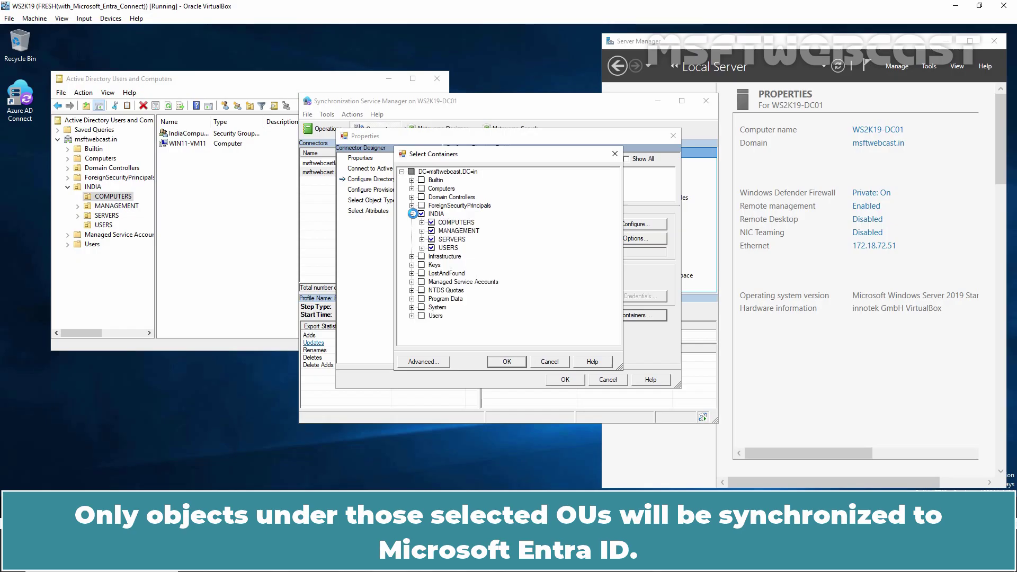
left_click(422, 223)
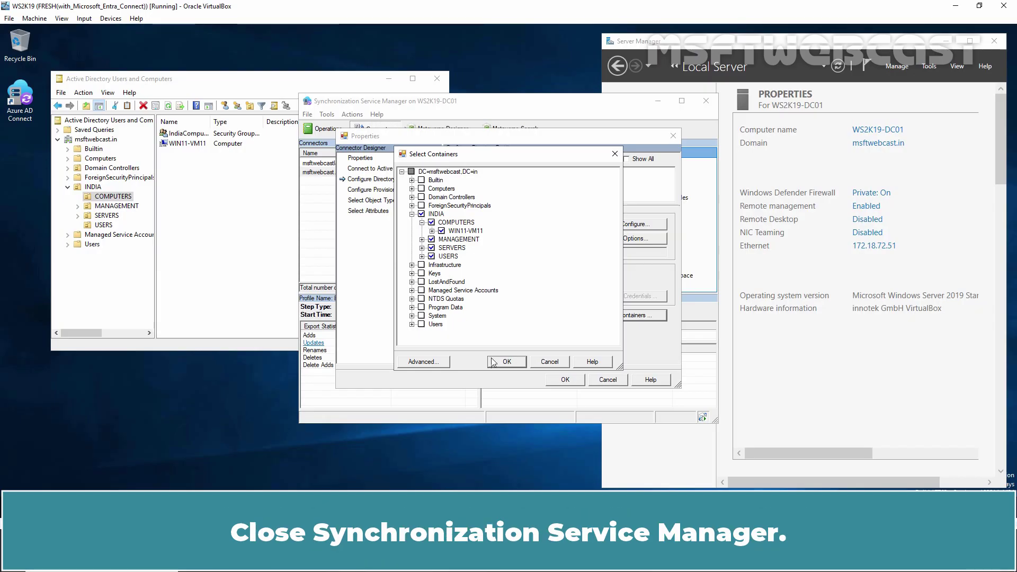
left_click(506, 362)
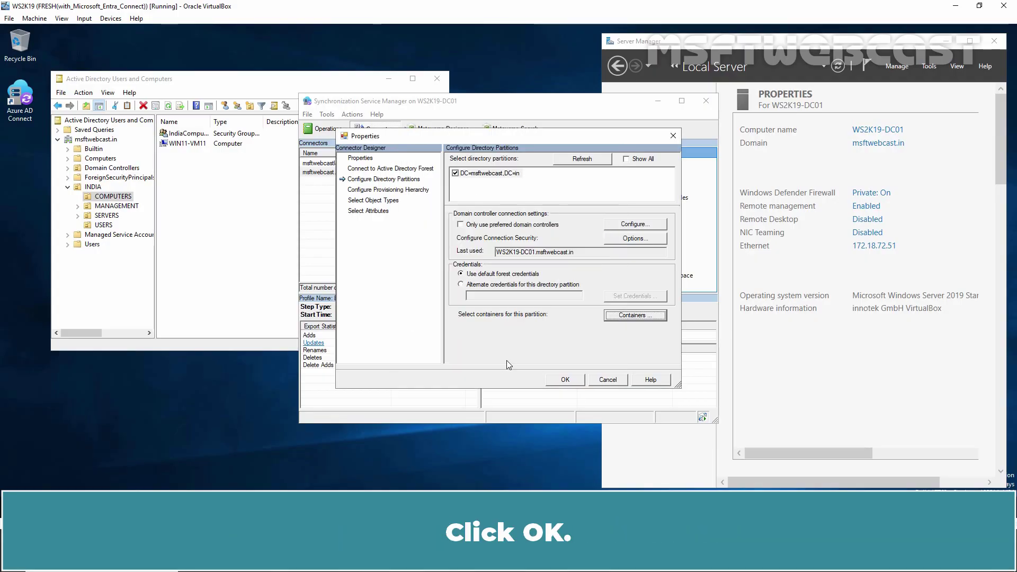
- Save the connector properties past the advanced-configuration warning and close Synchronization Service Manager
left_click(563, 381)
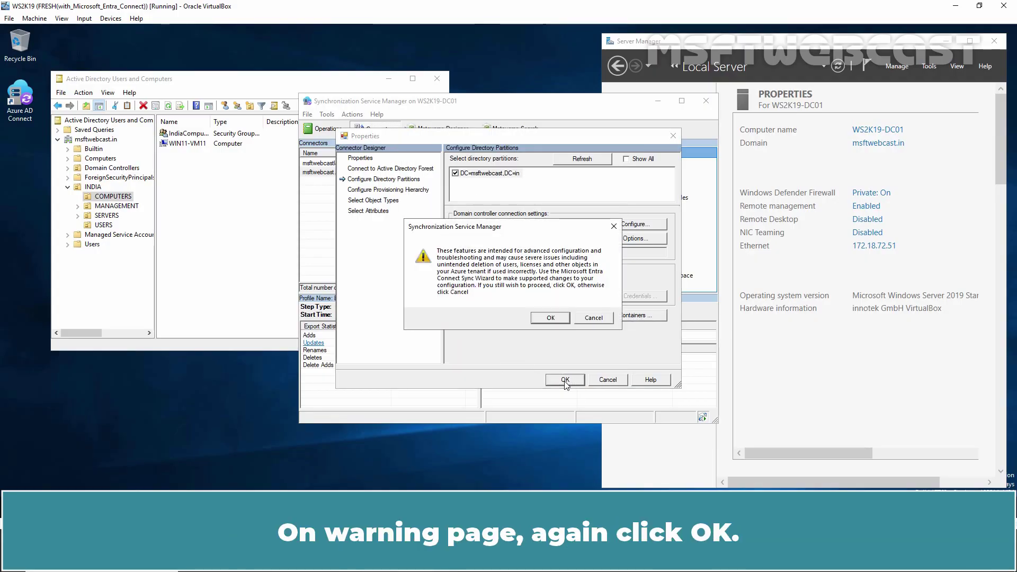
left_click(549, 318)
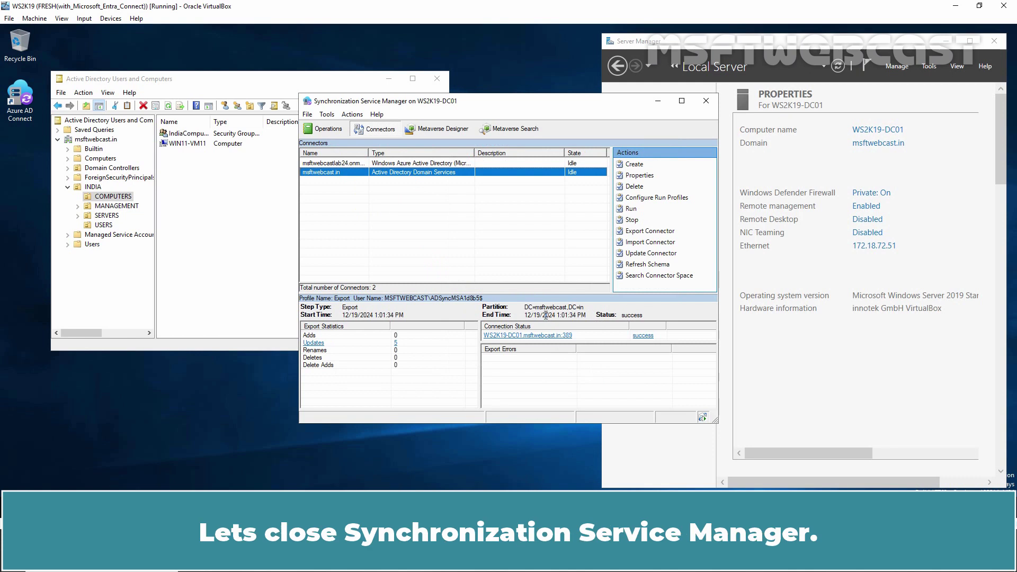
left_click(704, 101)
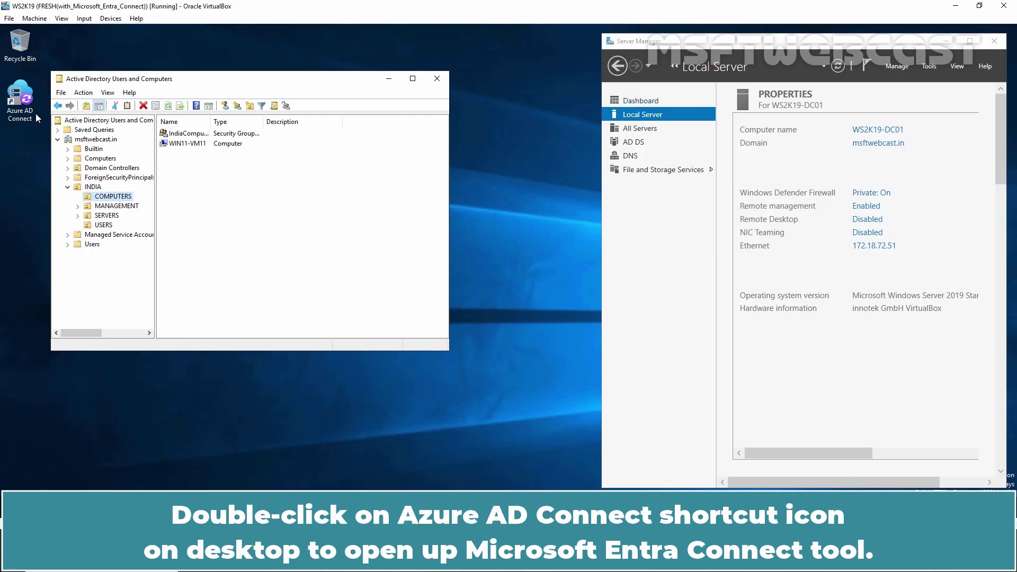
- Launch Microsoft Entra Connect and proceed from the welcome page to Additional tasks
double_click(21, 105)
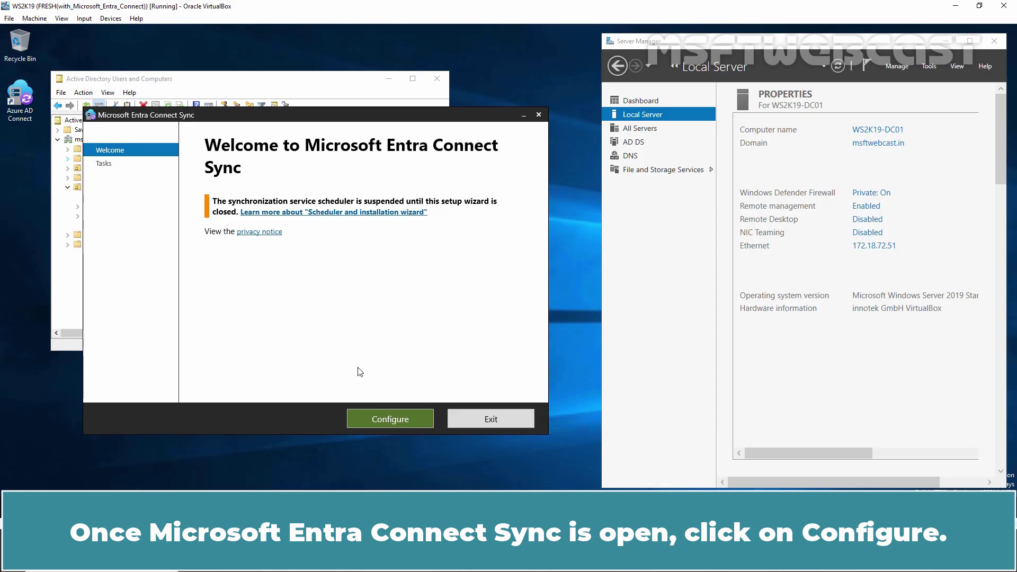
left_click(390, 417)
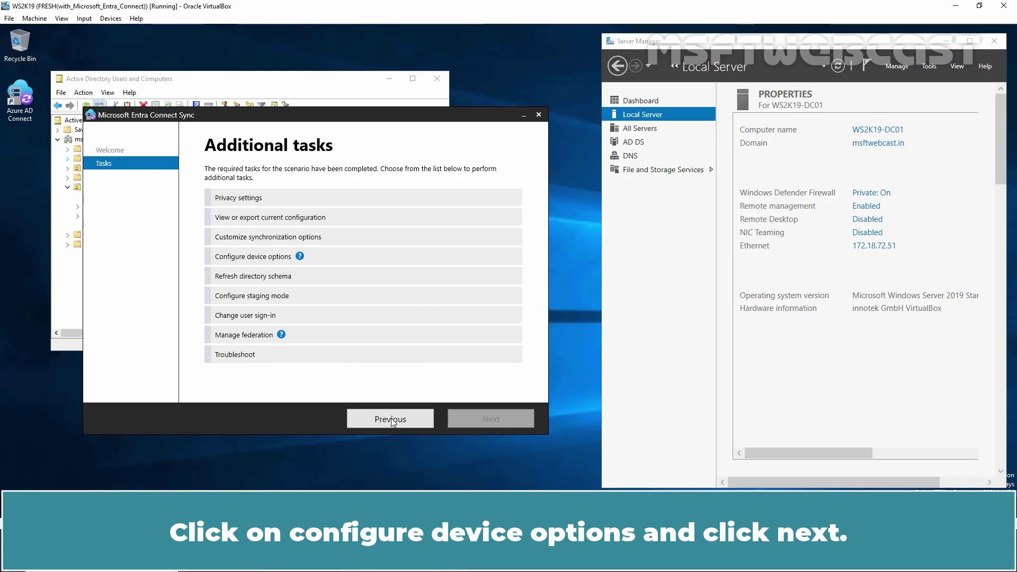
- Choose Configure device options and sign in to Entra ID with the tenant admin account
left_click(265, 256)
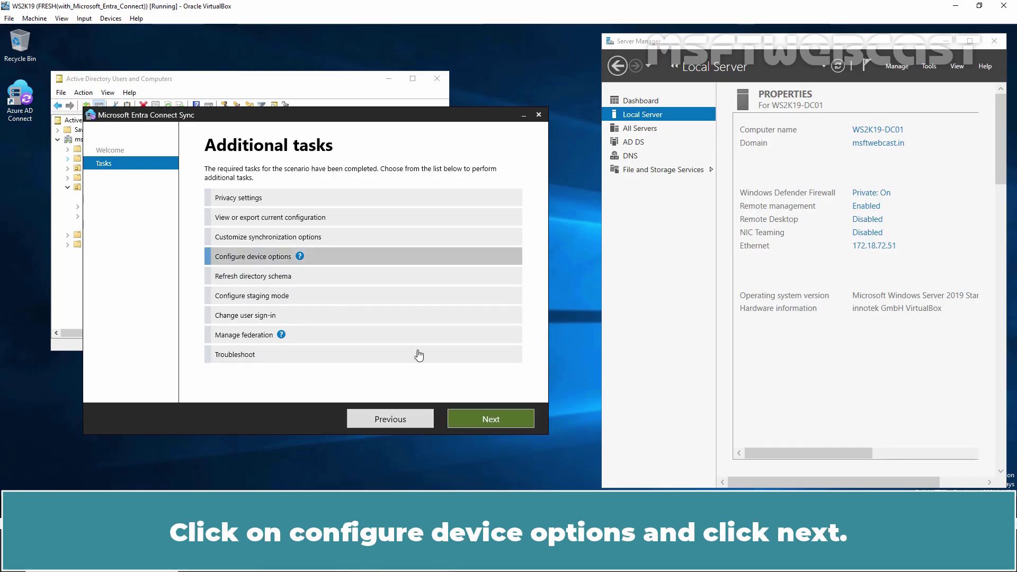
left_click(492, 418)
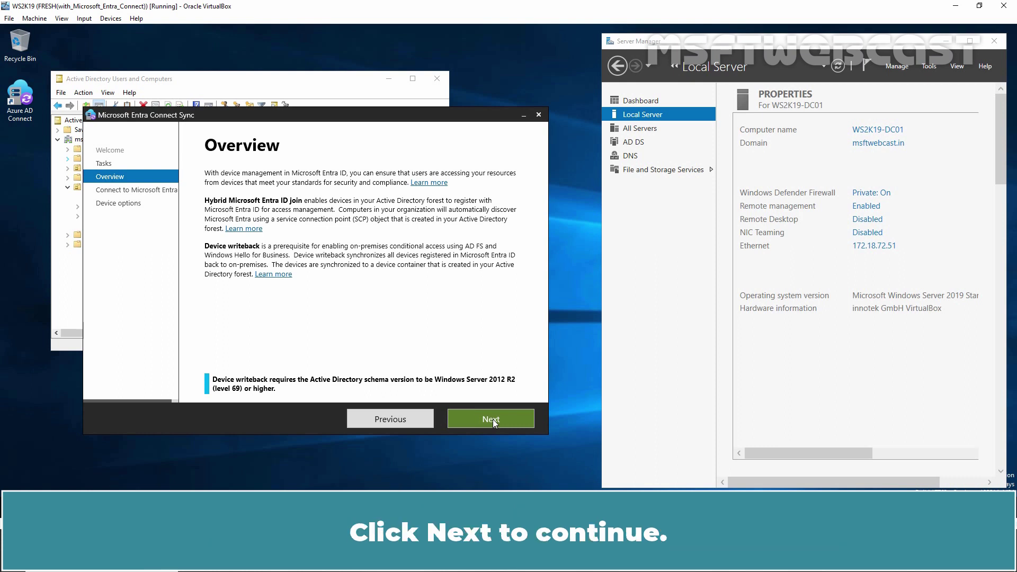
left_click(493, 418)
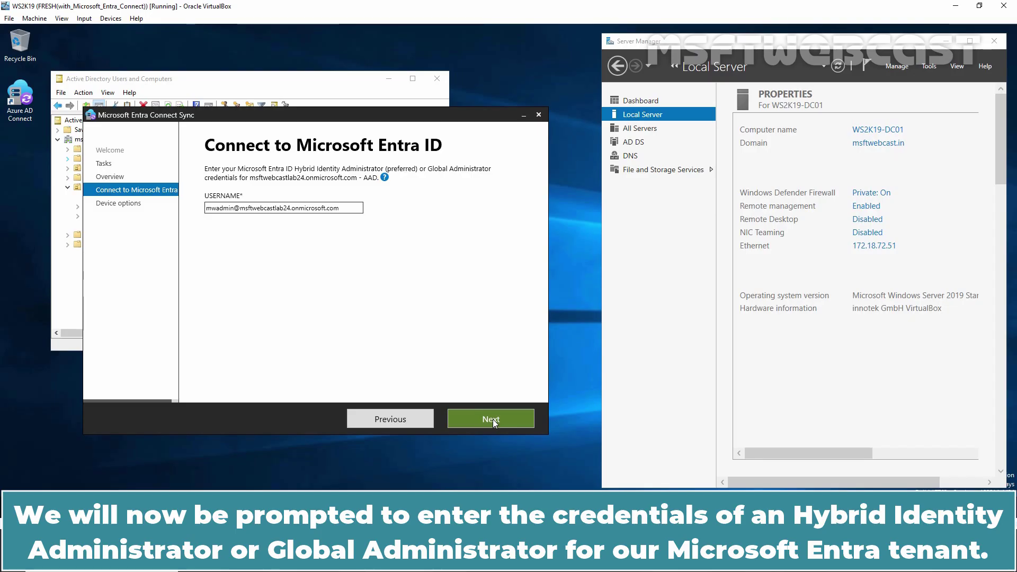
left_click(492, 418)
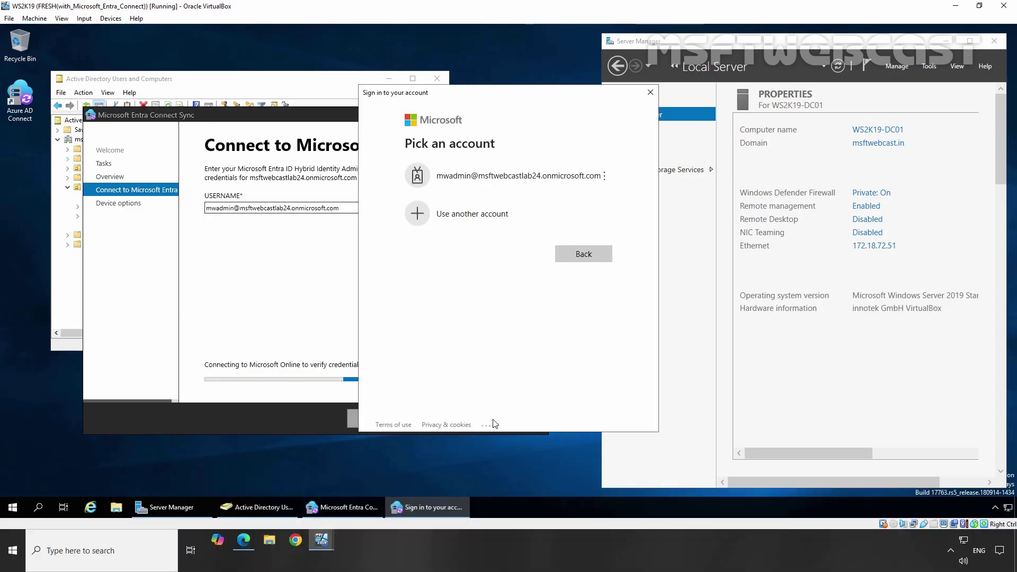
left_click(502, 175)
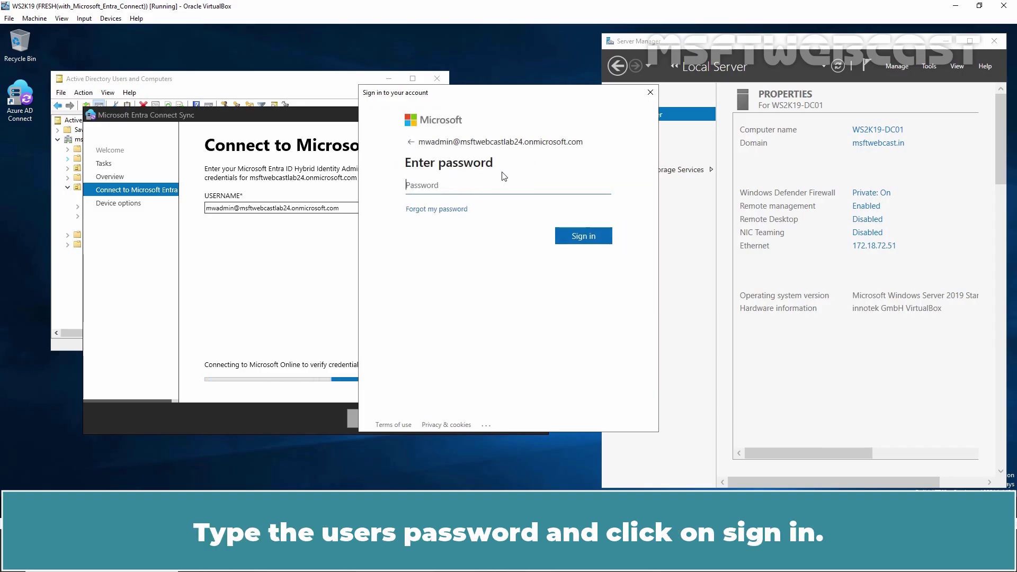
type("••••••••••")
left_click(583, 237)
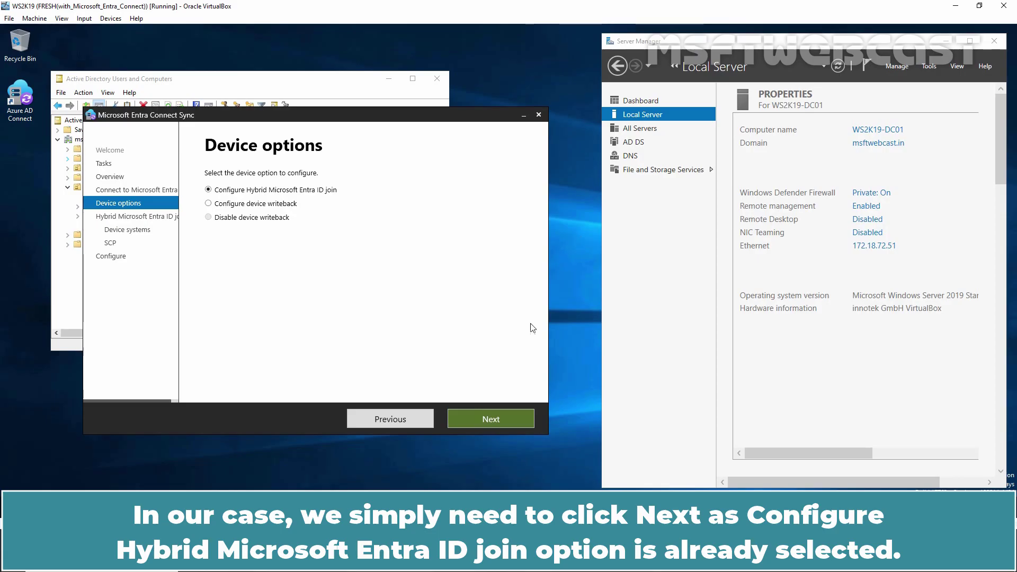
- Choose Hybrid Entra ID join for Windows 10 or later domain-joined devices, reaching msftwebcast.in SCP settings
left_click(487, 417)
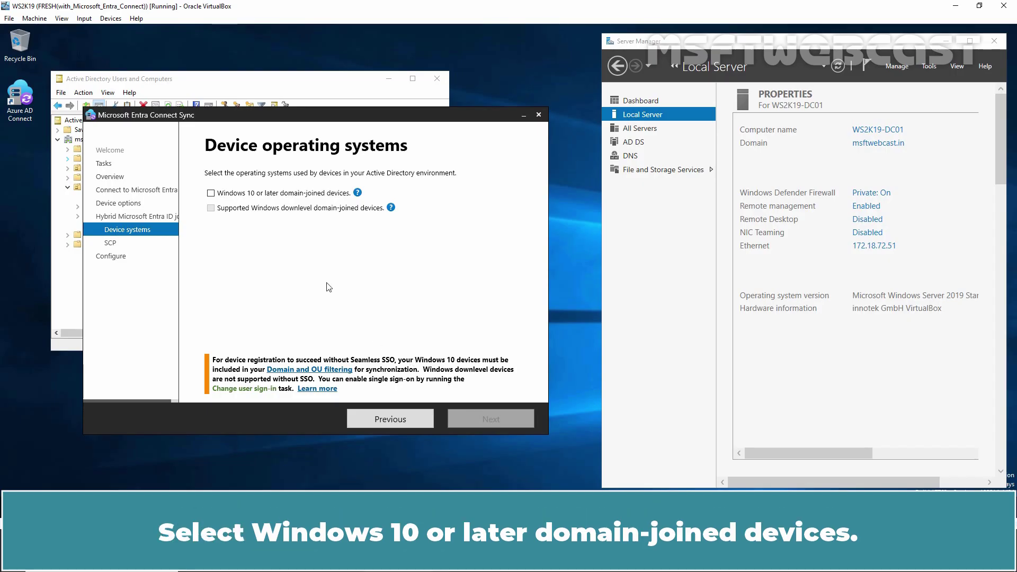
left_click(285, 194)
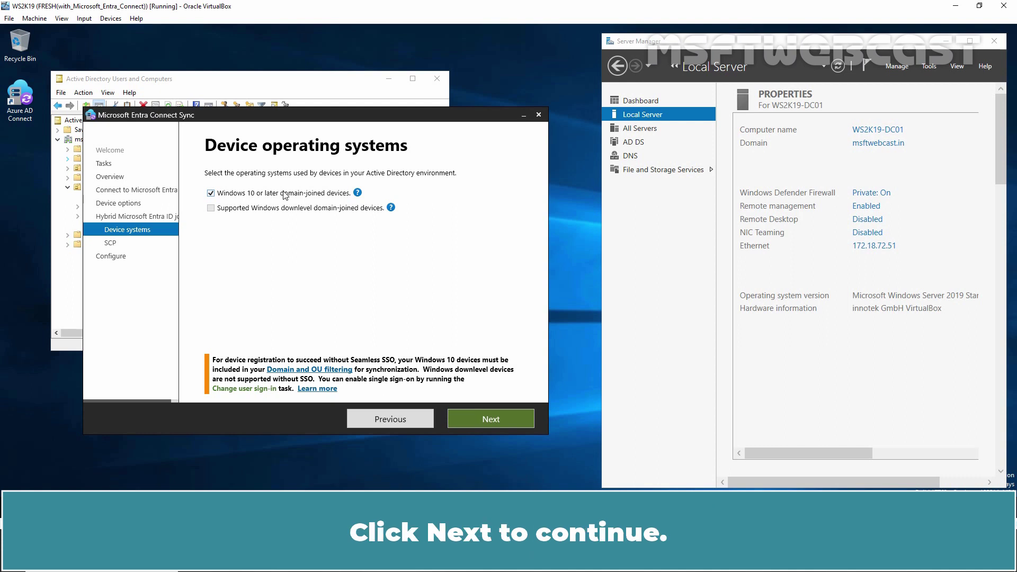
left_click(491, 418)
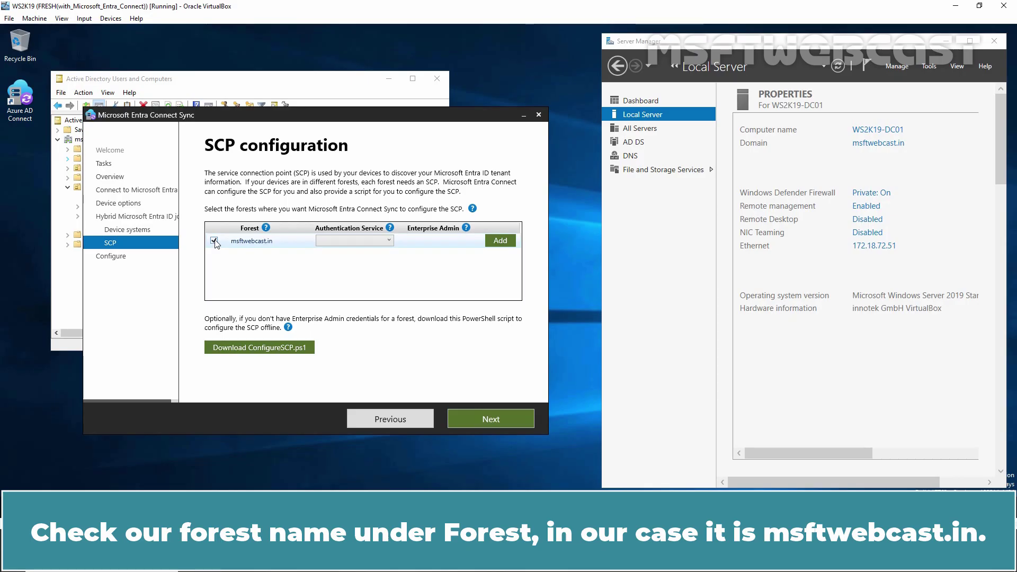
left_click(383, 241)
- Set the msftwebcast.in SCP to Microsoft Entra ID authentication with Enterprise Admin credentials
left_click(377, 253)
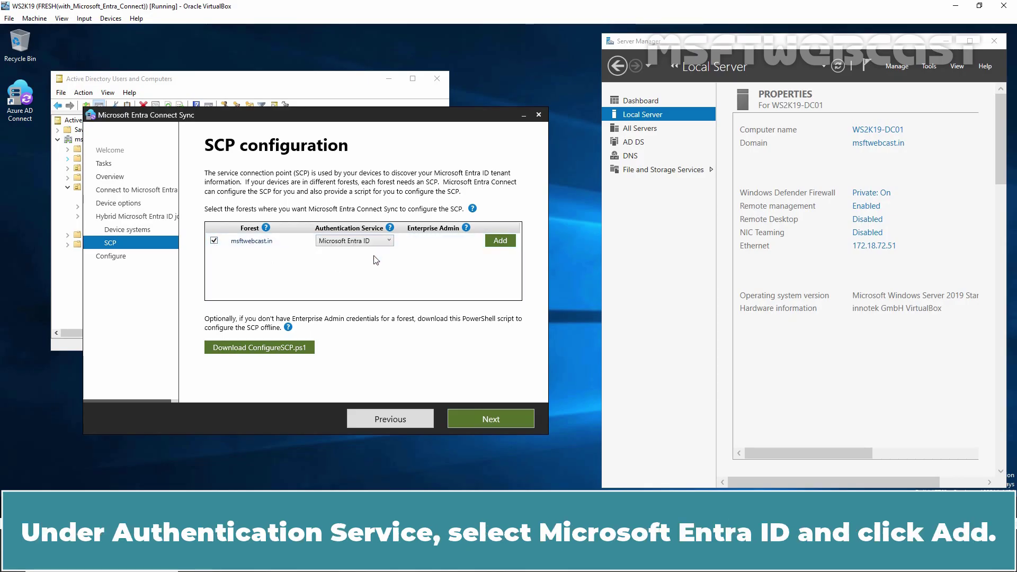
left_click(495, 241)
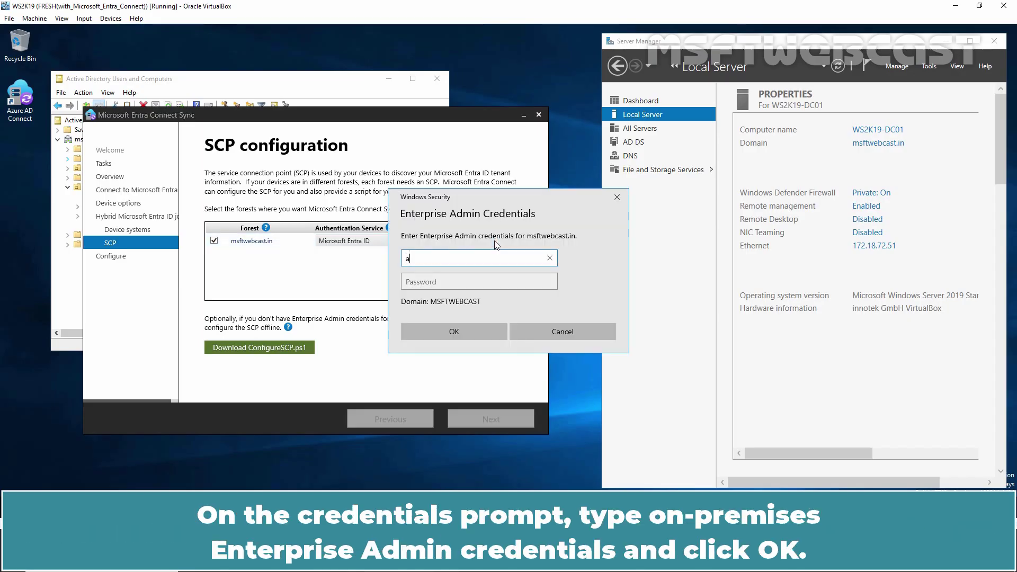
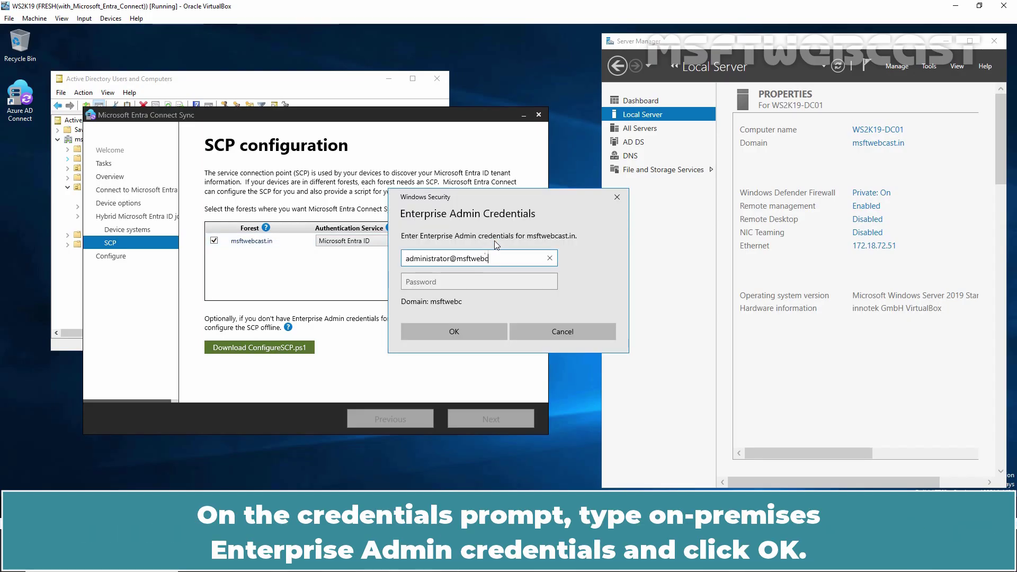
key("Tab")
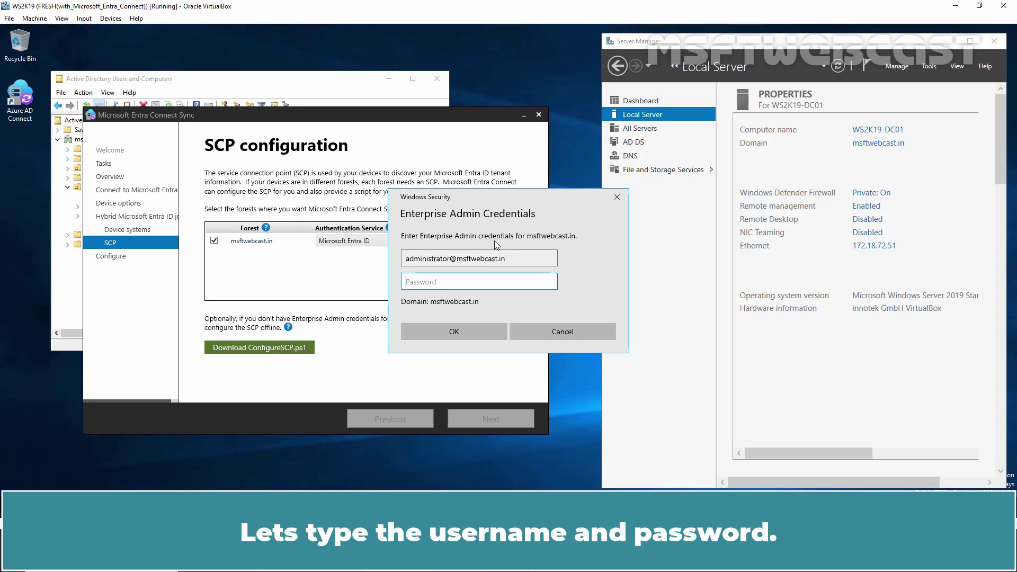
type("*********")
left_click(453, 331)
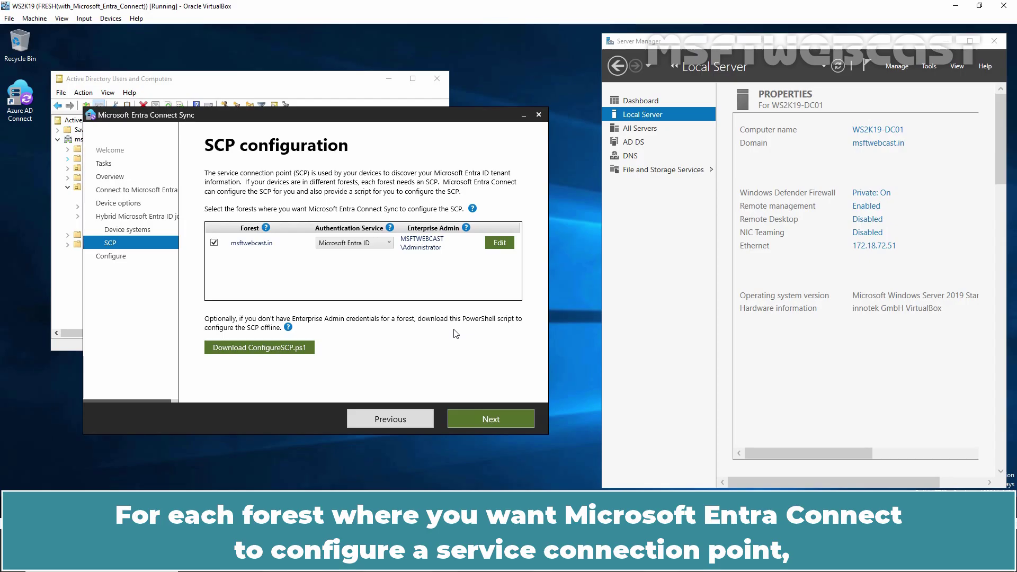
- Apply the Hybrid Entra ID join configuration and exit the wizard after it completes
left_click(484, 417)
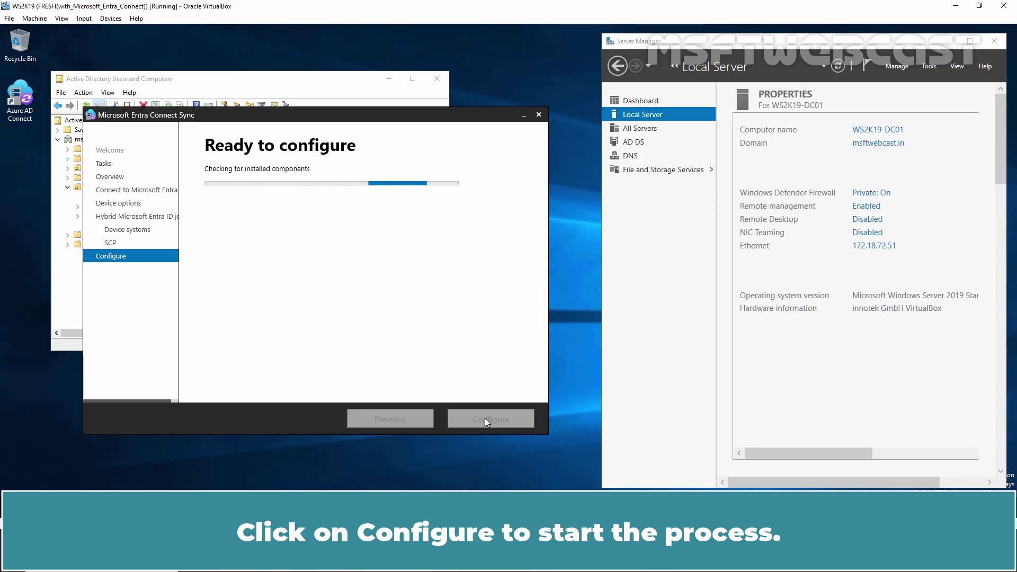
left_click(484, 418)
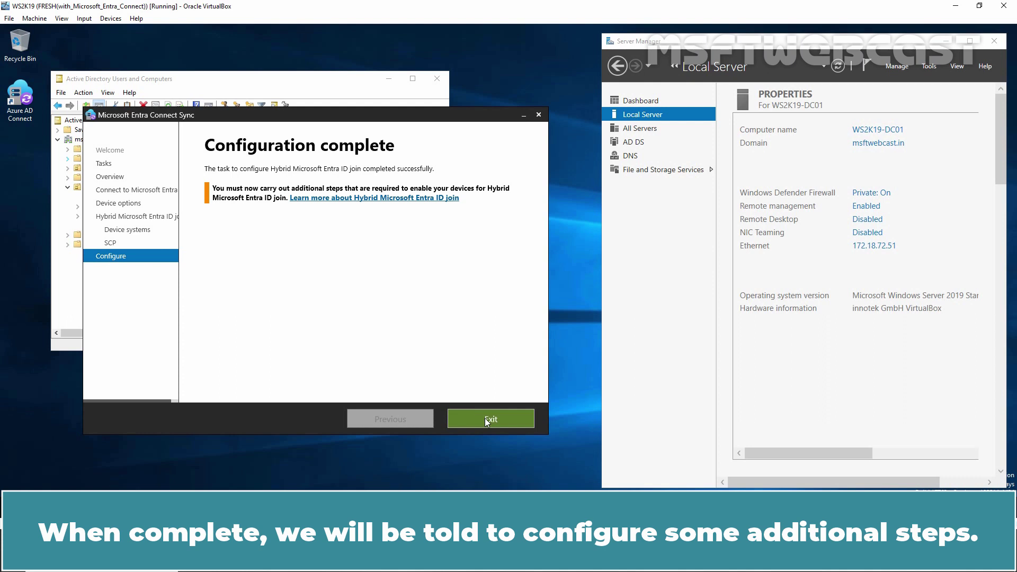
left_click(486, 420)
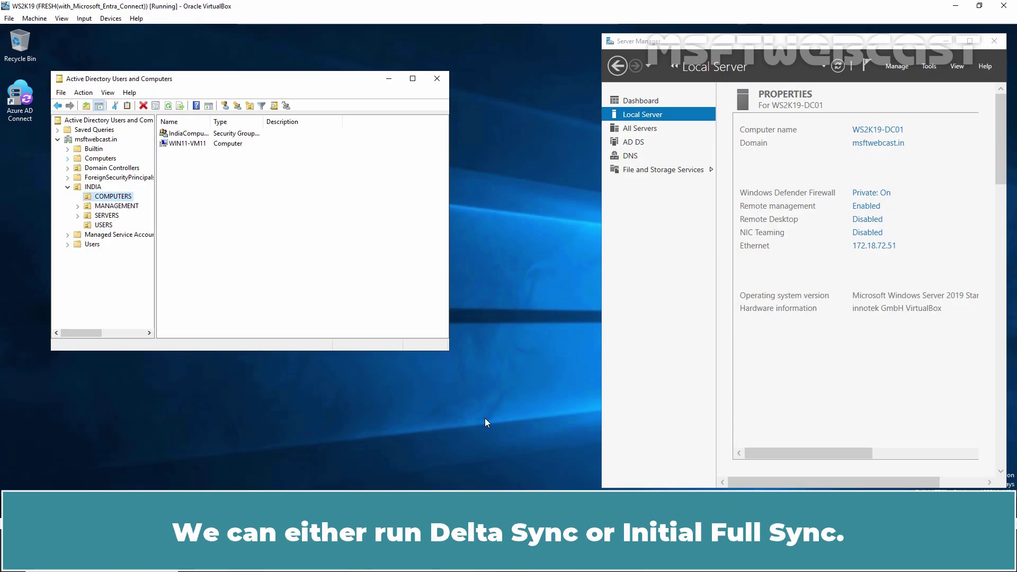
- In an administrator PowerShell, run Start-ADSyncSyncCycle -PolicyType Initial
key("super+x")
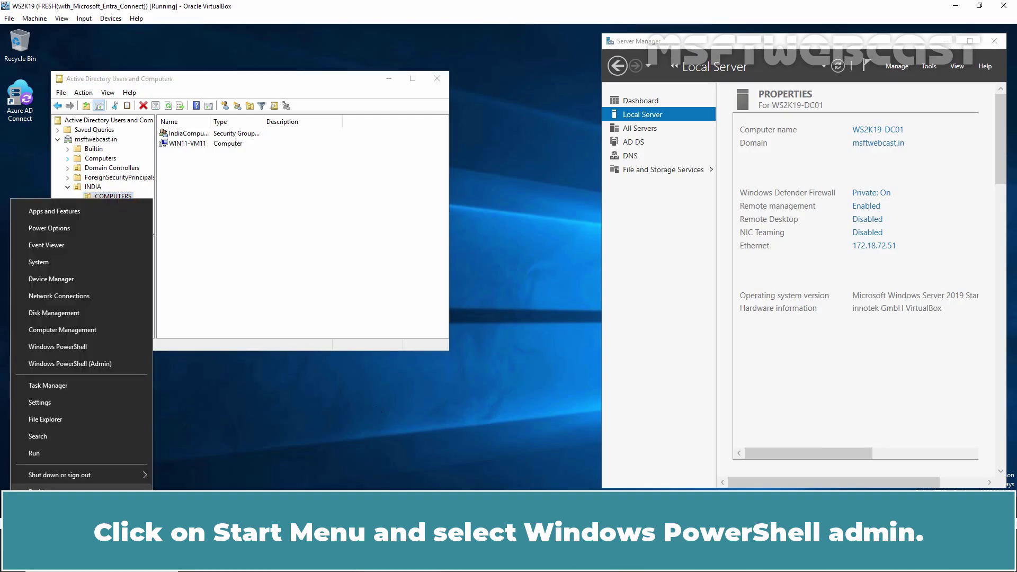
left_click(109, 364)
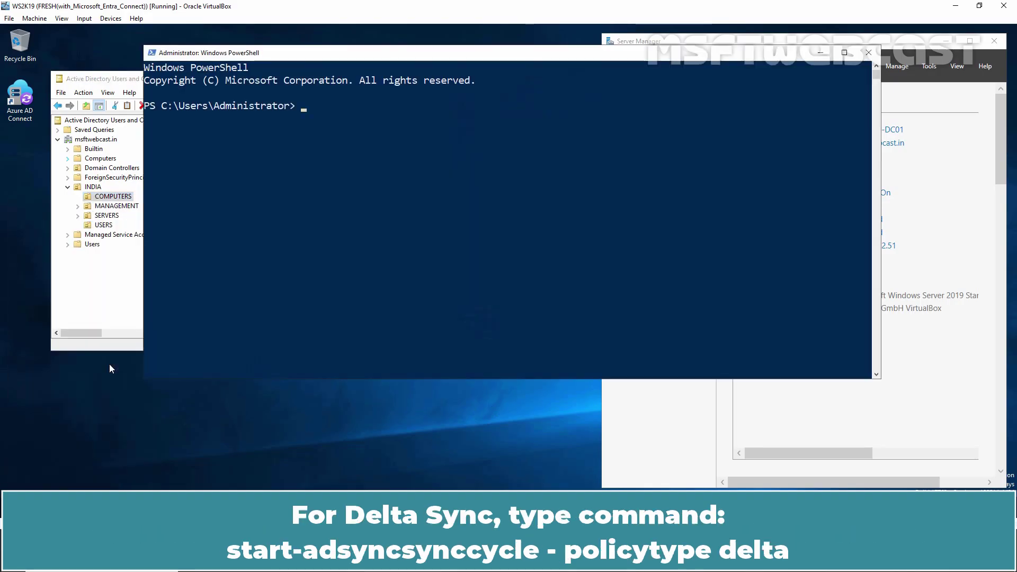
type("start-adsyncsyn")
key("Tab")
type("-po")
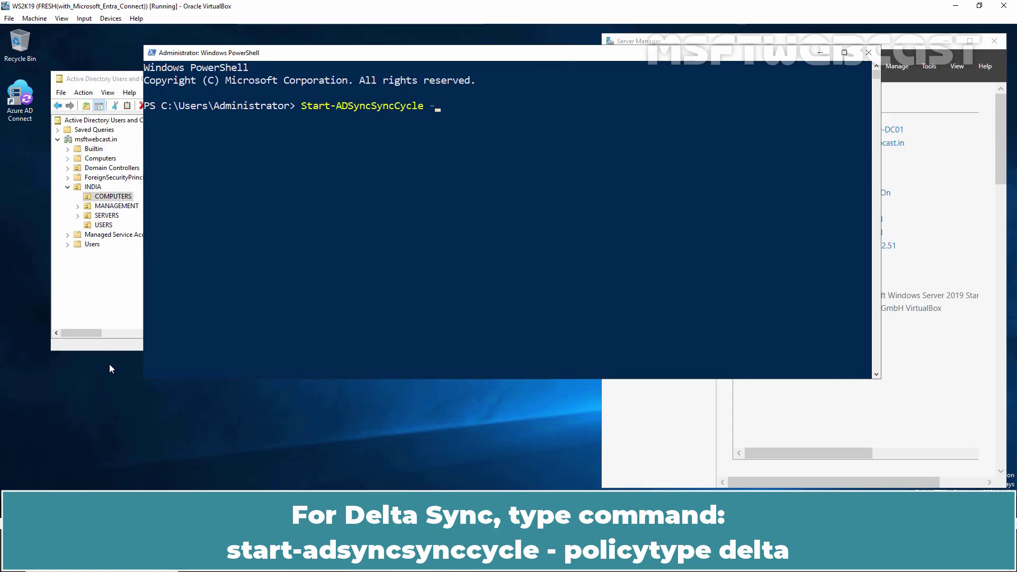
key("Tab")
type("delta")
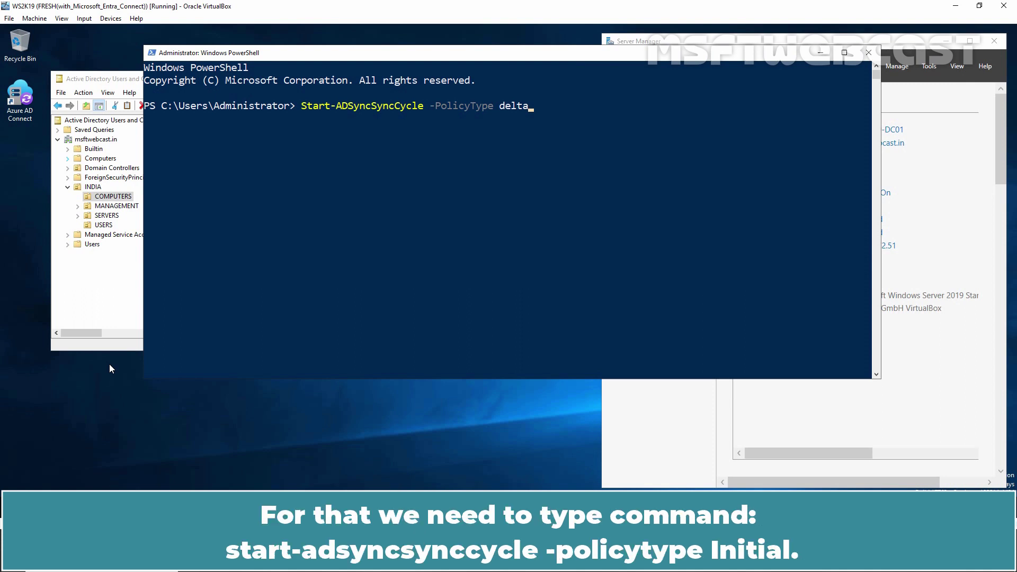
key("BackSpace")
key("BackSpace")
key("BackSpace")
key("BackSpace")
key("BackSpace")
type("Initial")
key("Return")
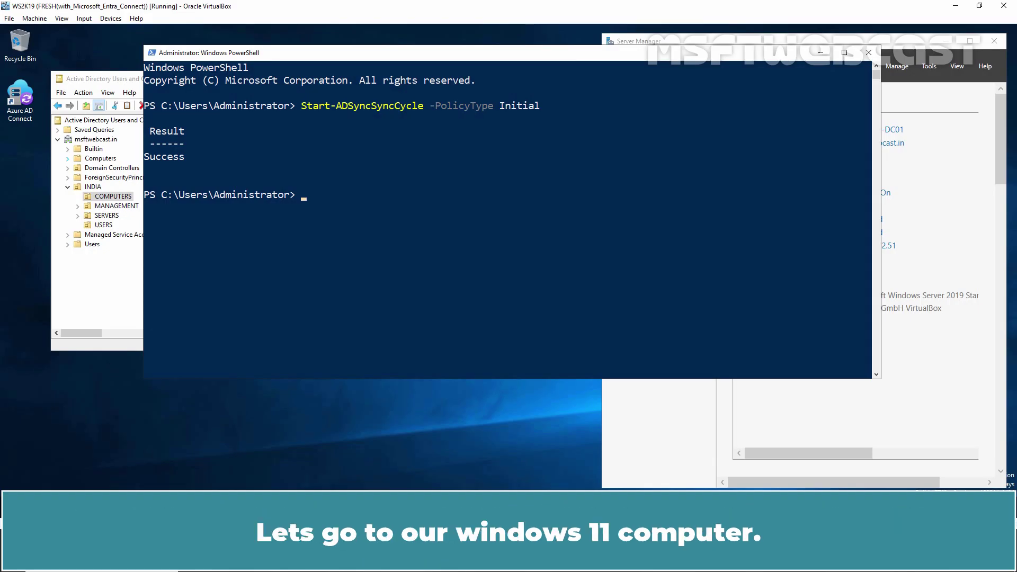
- Switch to the WIN11-VM11 virtual machine and sign in with the account password
mouse_move(370, 559)
left_click(378, 472)
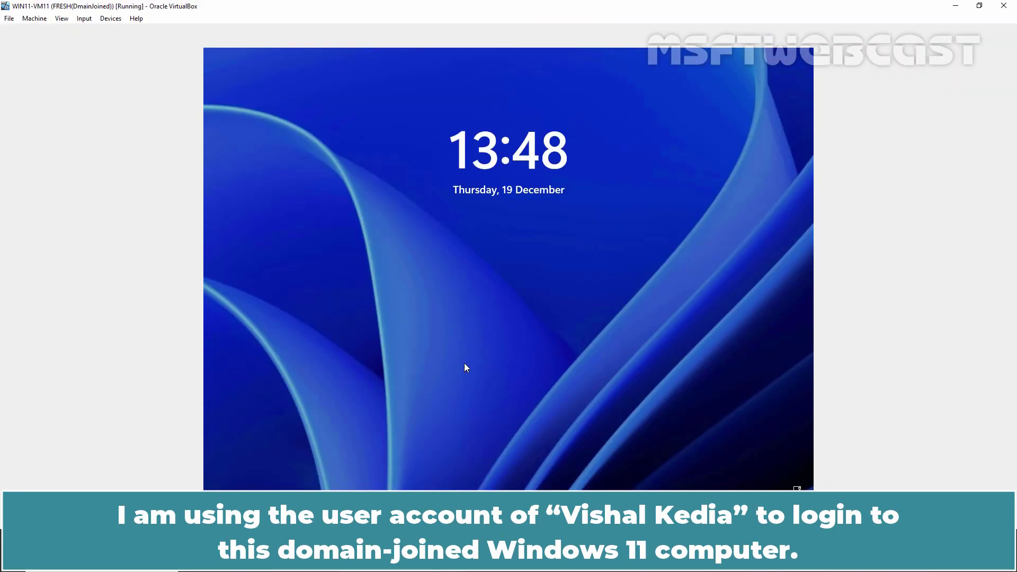
left_click(510, 299)
type("••••••••")
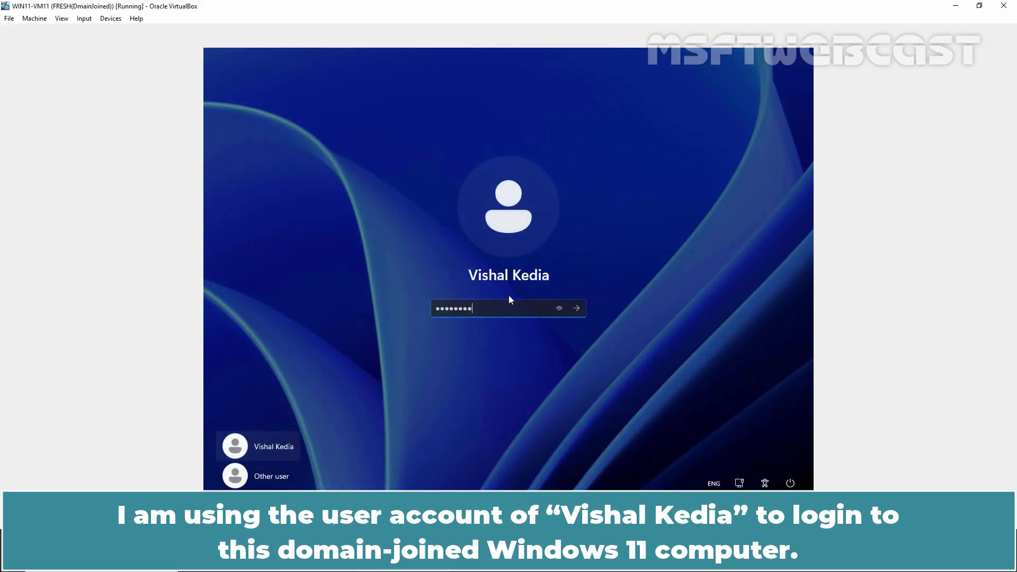
key("Return")
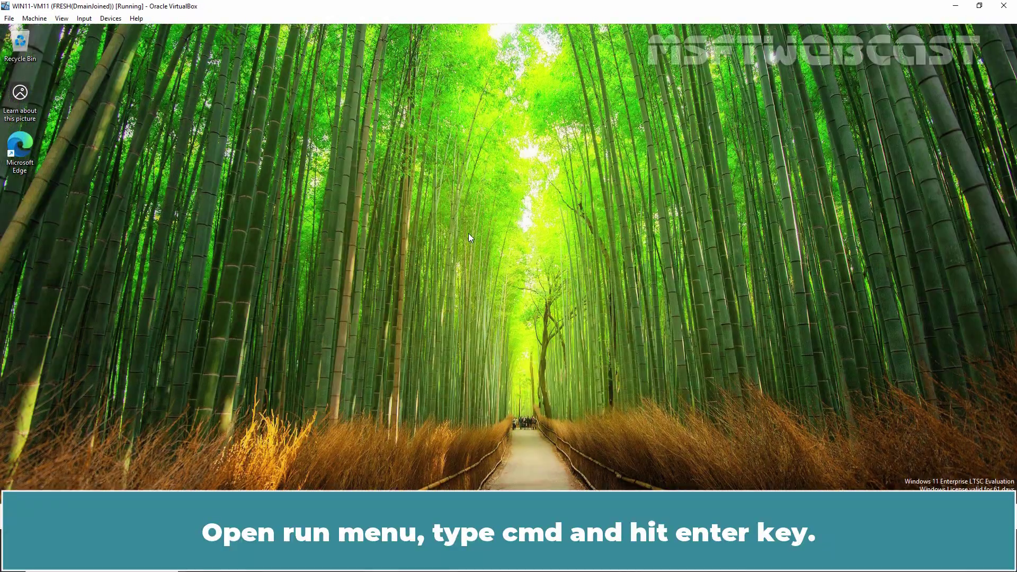
- Run dsregcmd /status in Command Prompt; Device State shows AzureAdJoined NO, DomainJoined YES
key("super+r")
type("cmd")
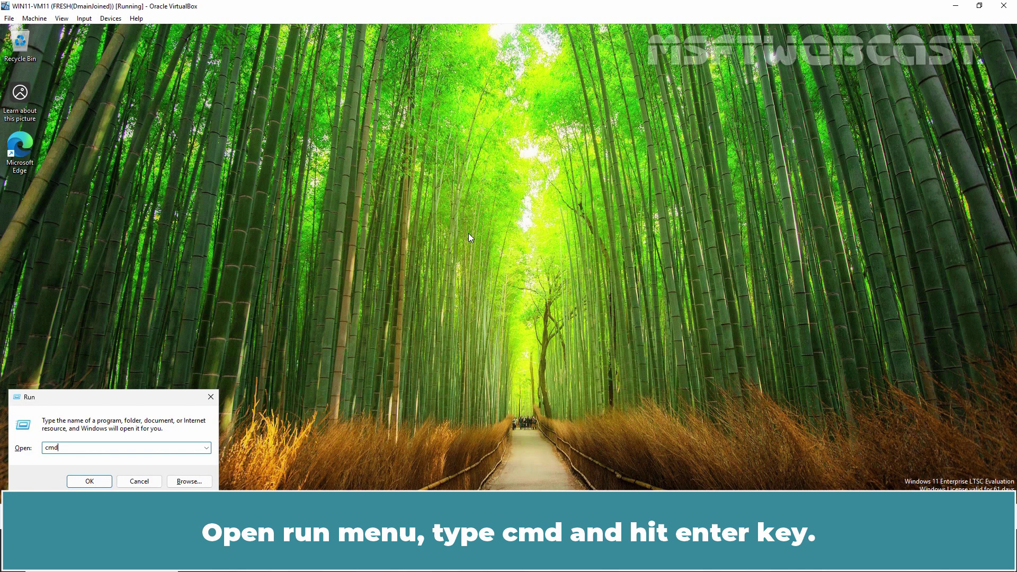
key("Return")
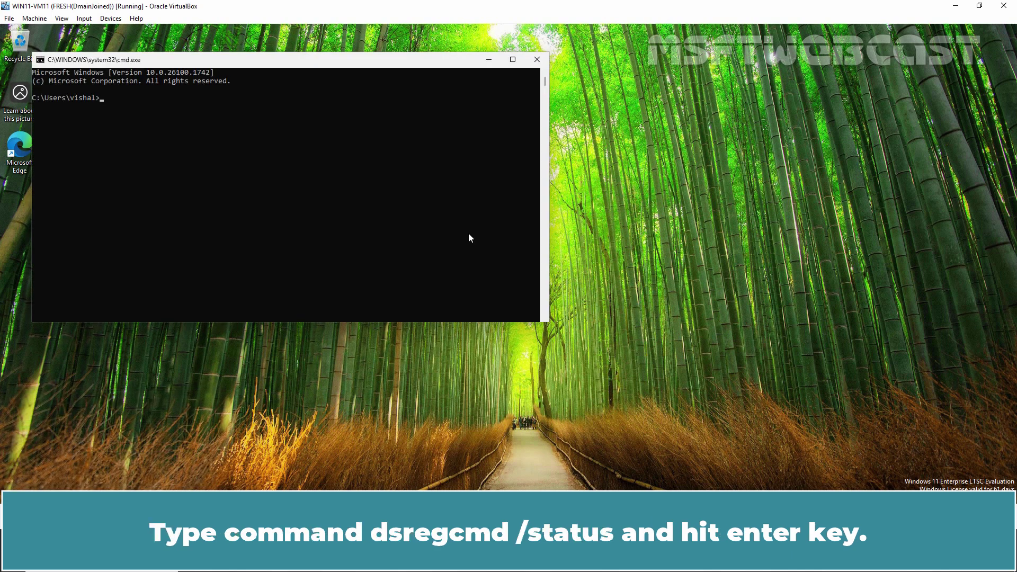
type("dsregcmd /status")
key("Return")
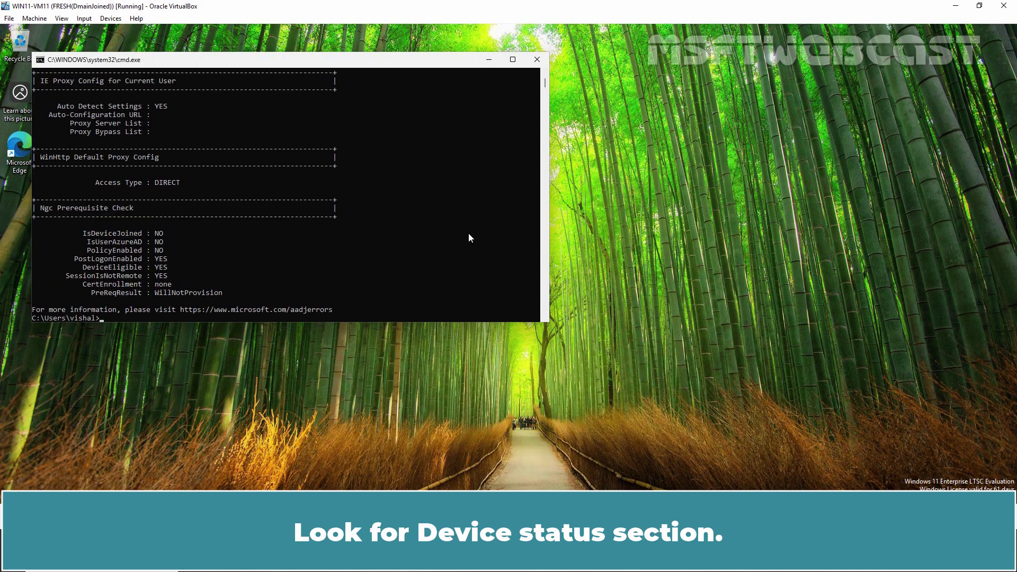
scroll(468, 238, "up", 10)
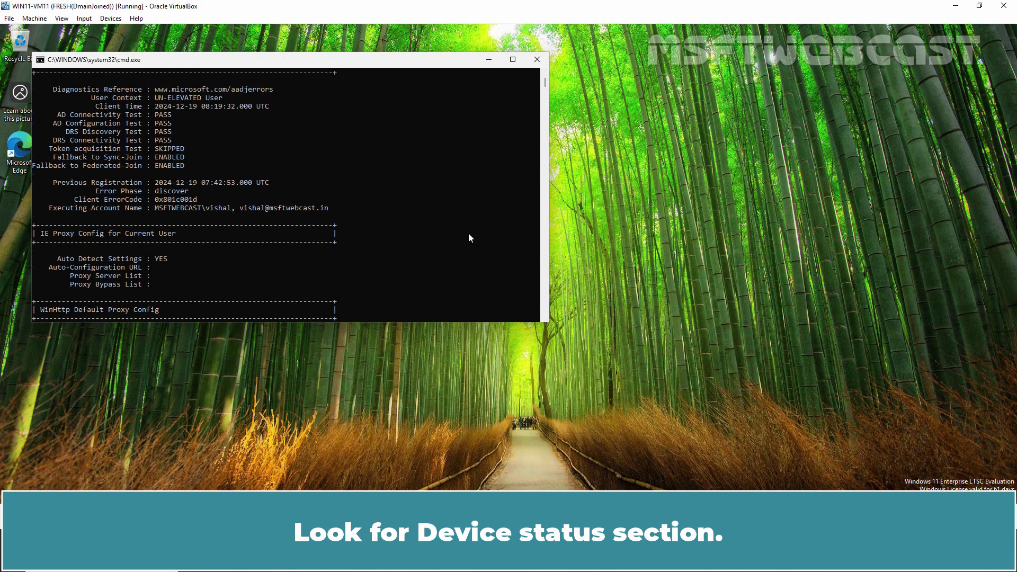
scroll(468, 238, "up", 3)
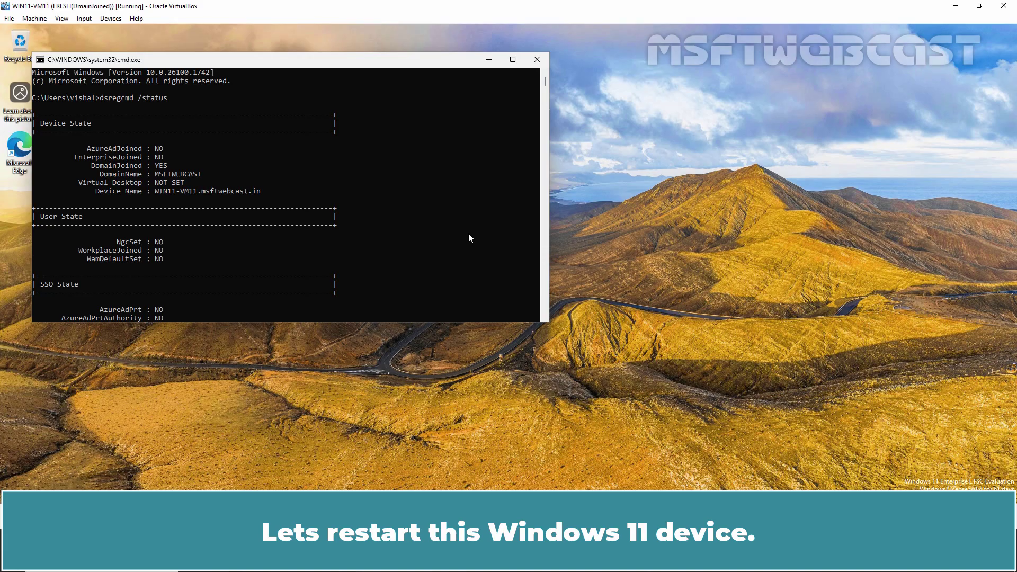
- Close Command Prompt, restart WIN11-VM11, and sign back in with the domain user password
left_click(536, 58)
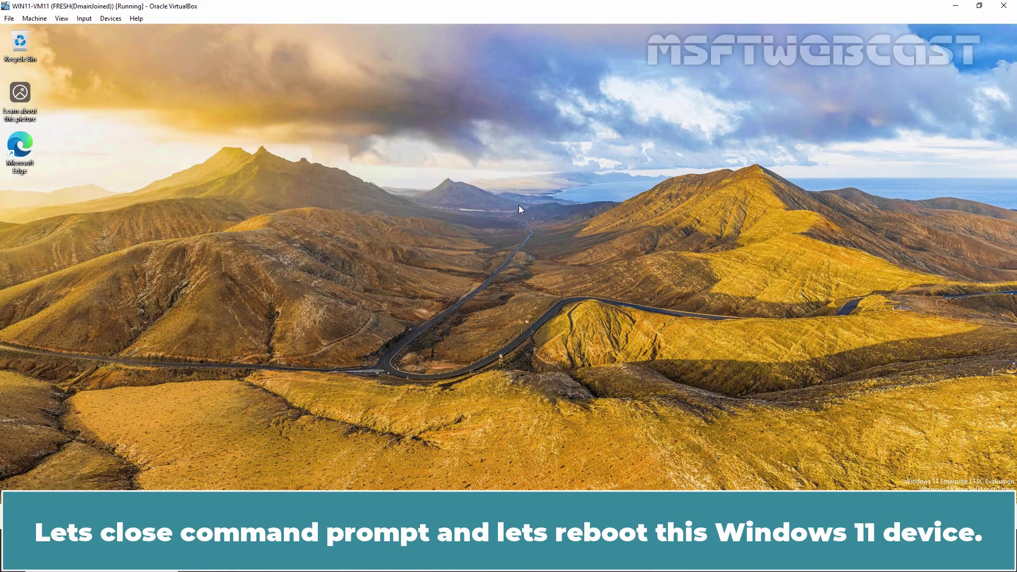
key("alt+F4")
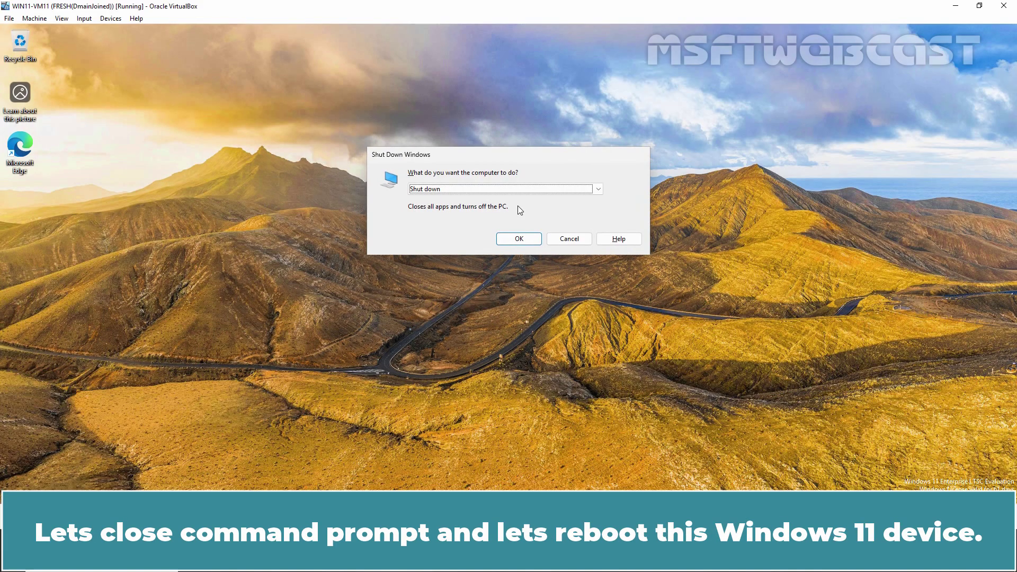
key("Down")
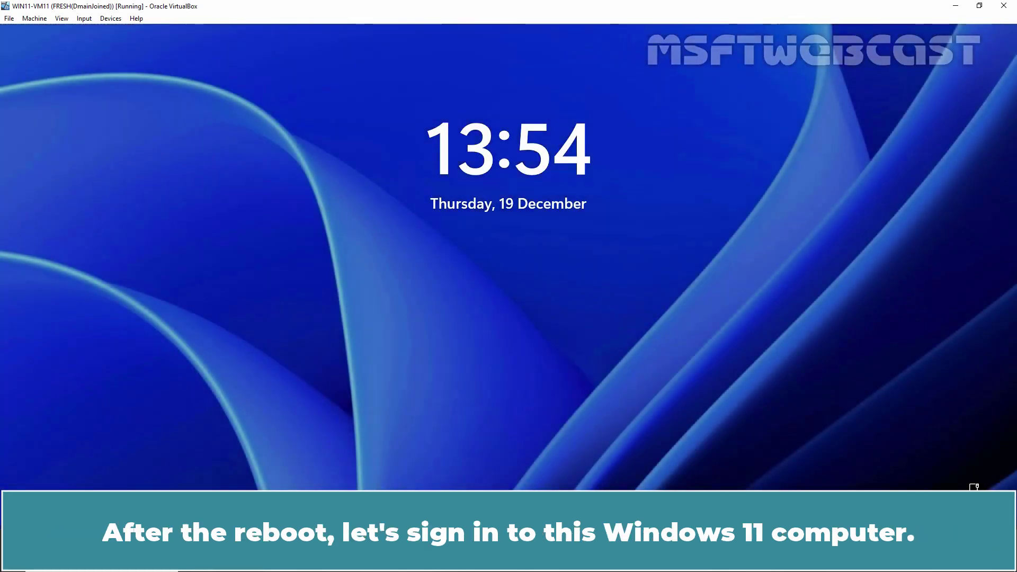
key("space")
type("*****")
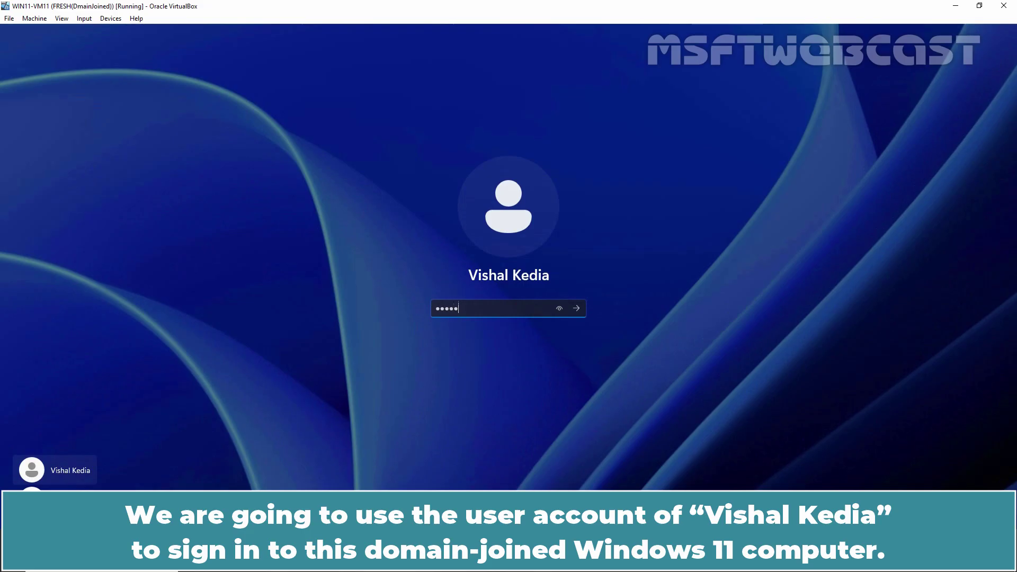
type("*****")
key("Return")
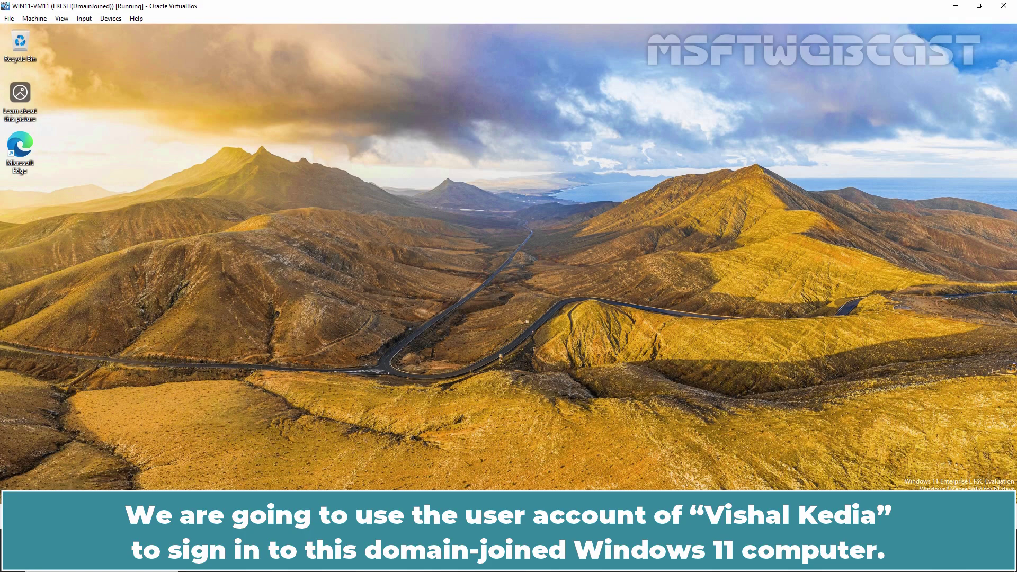
- Rerun dsregcmd /status in a new Command Prompt; Device State now reports AzureAdJoined YES
key("super+r")
type("cmd")
key("Return")
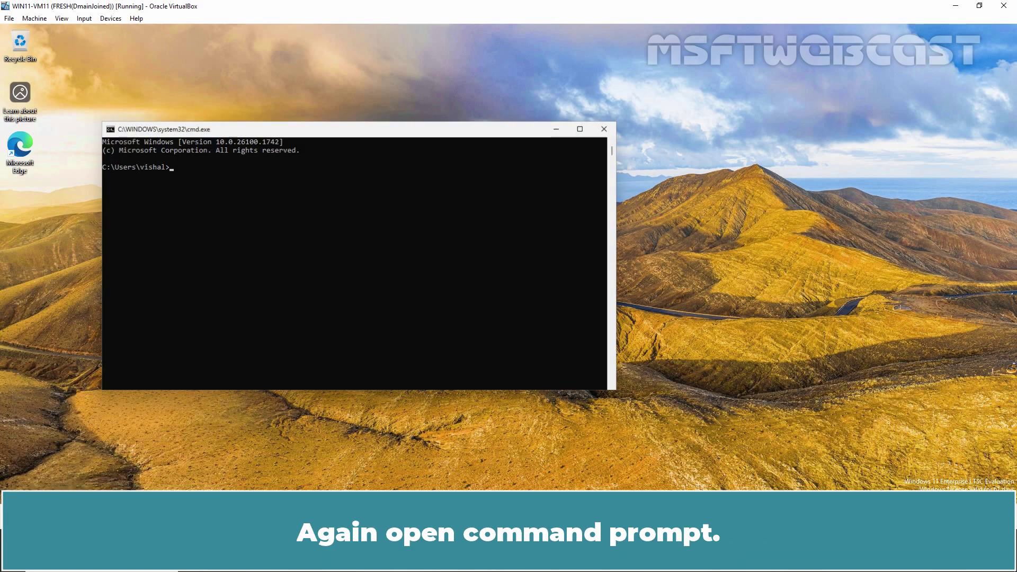
type("dsregcmd /status")
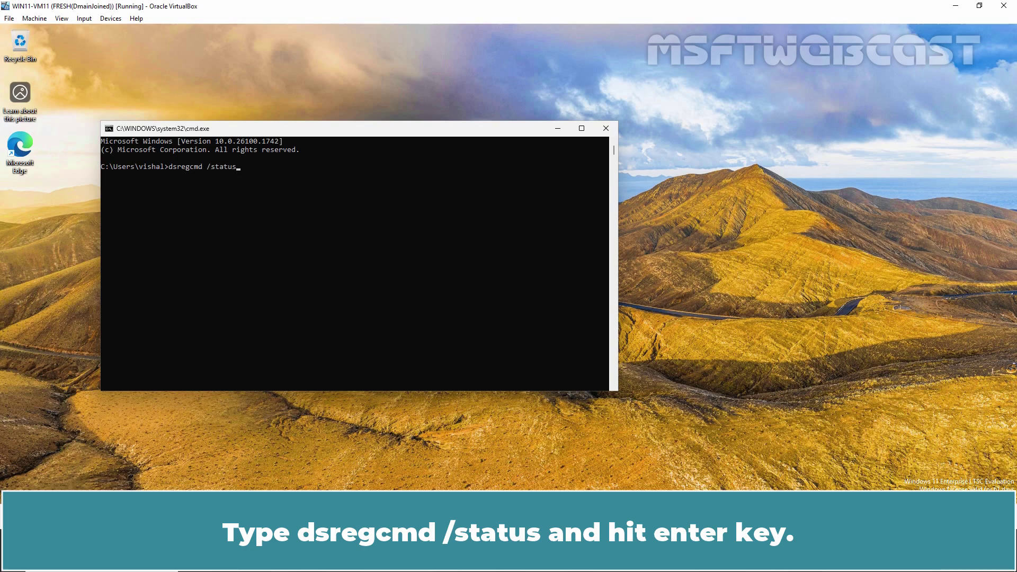
key("Return")
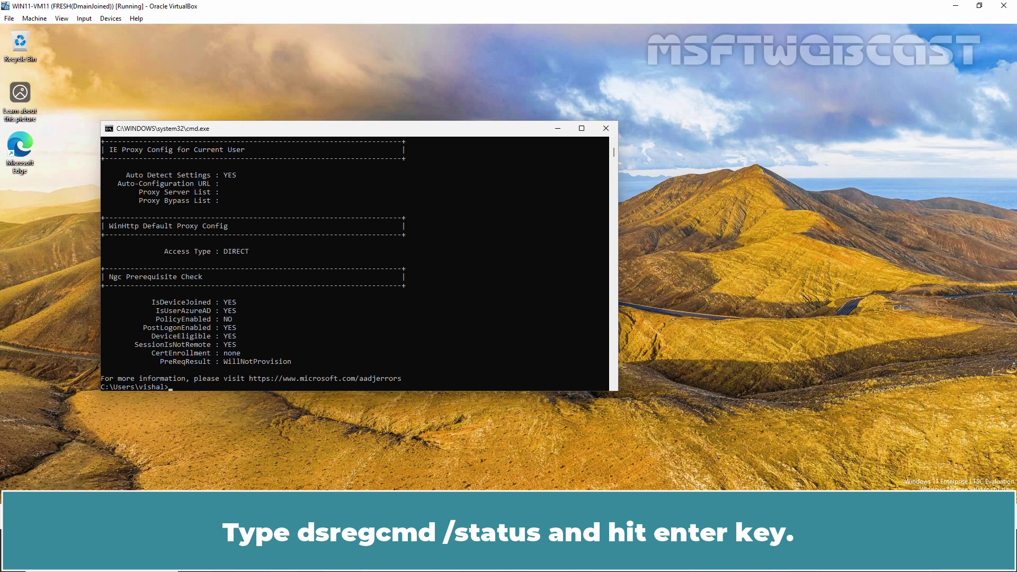
scroll(418, 275, "up", 10)
scroll(409, 295, "up", 20)
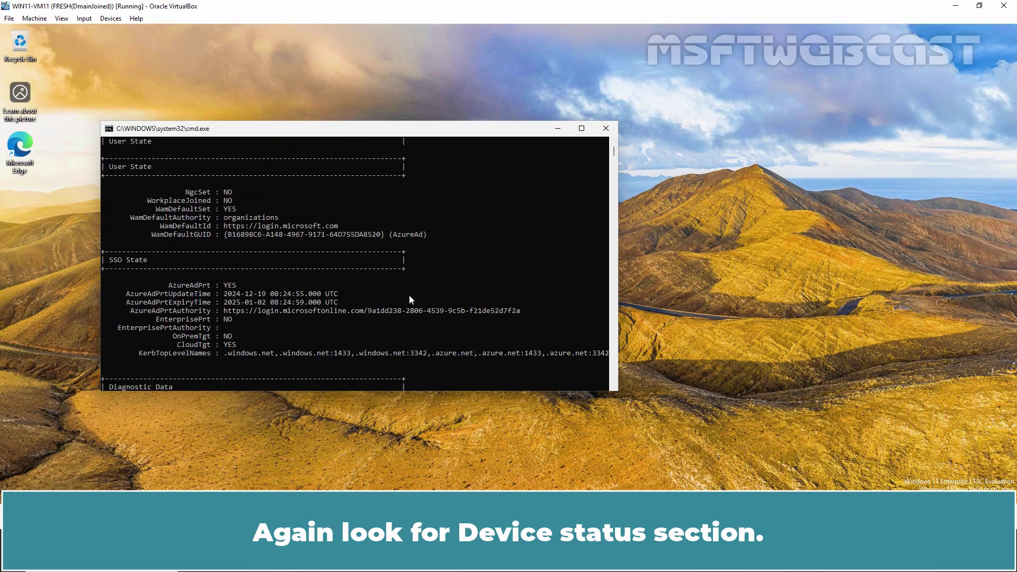
scroll(409, 296, "up", 3)
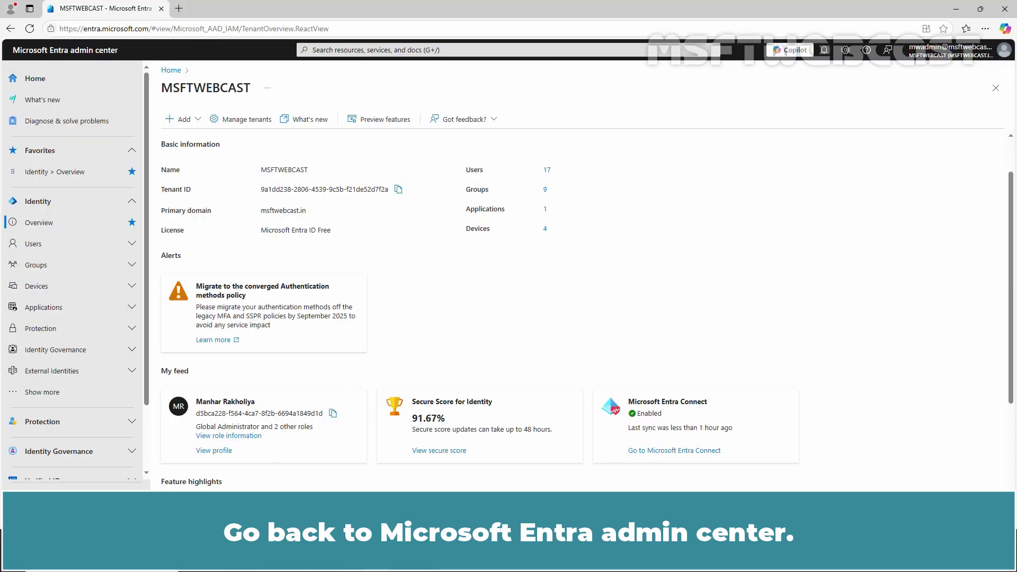
- Open Devices > All devices and widen Join type to show WIN11-VM11 as Microsoft Entra hybrid joined
left_click(66, 286)
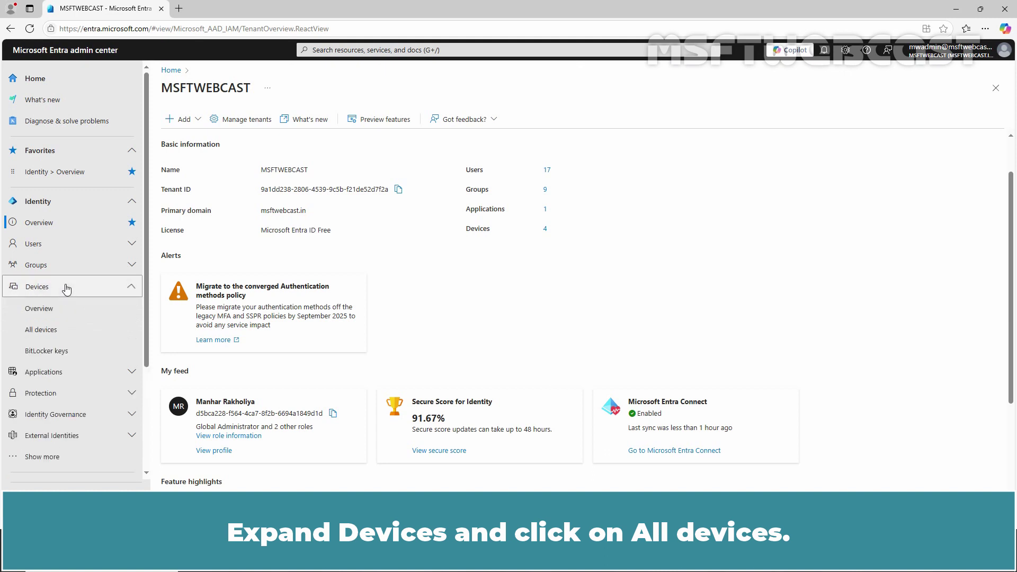
left_click(41, 330)
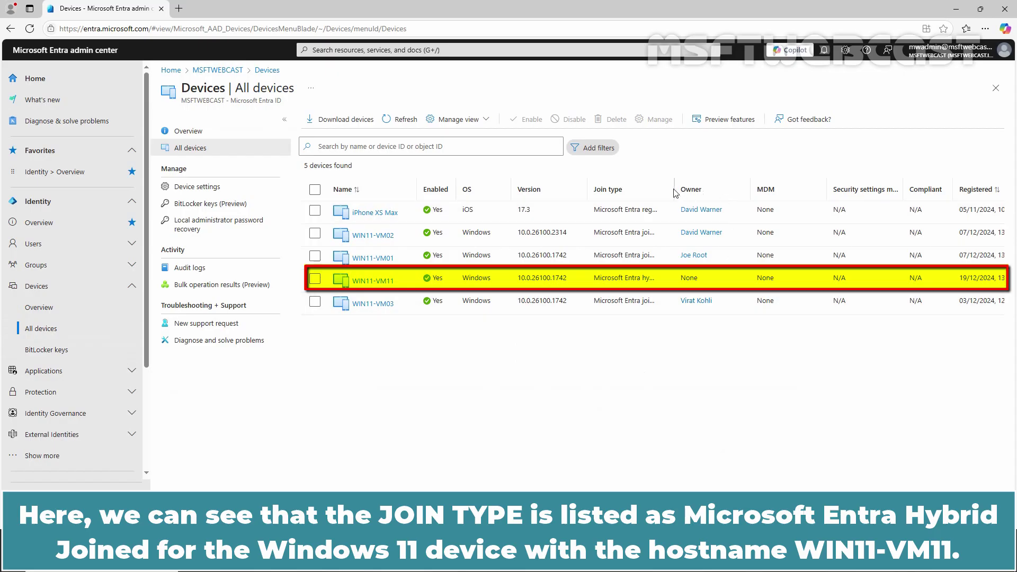
left_click_drag(675, 186, 724, 186)
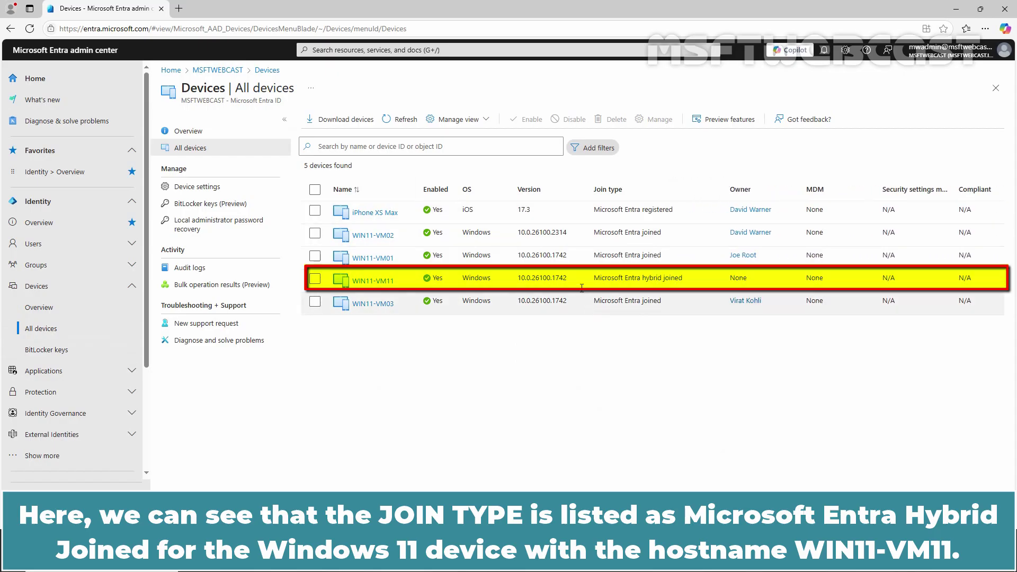